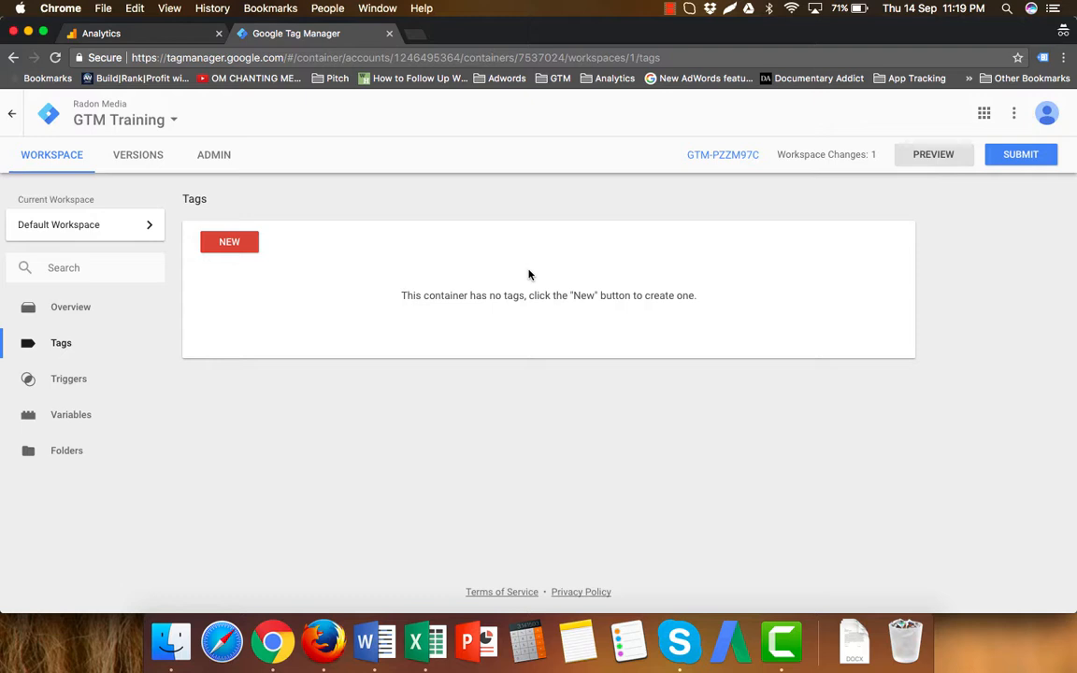
Step: Review the container's Google Tag Manager installation snippets for the page head and body
click(720, 154)
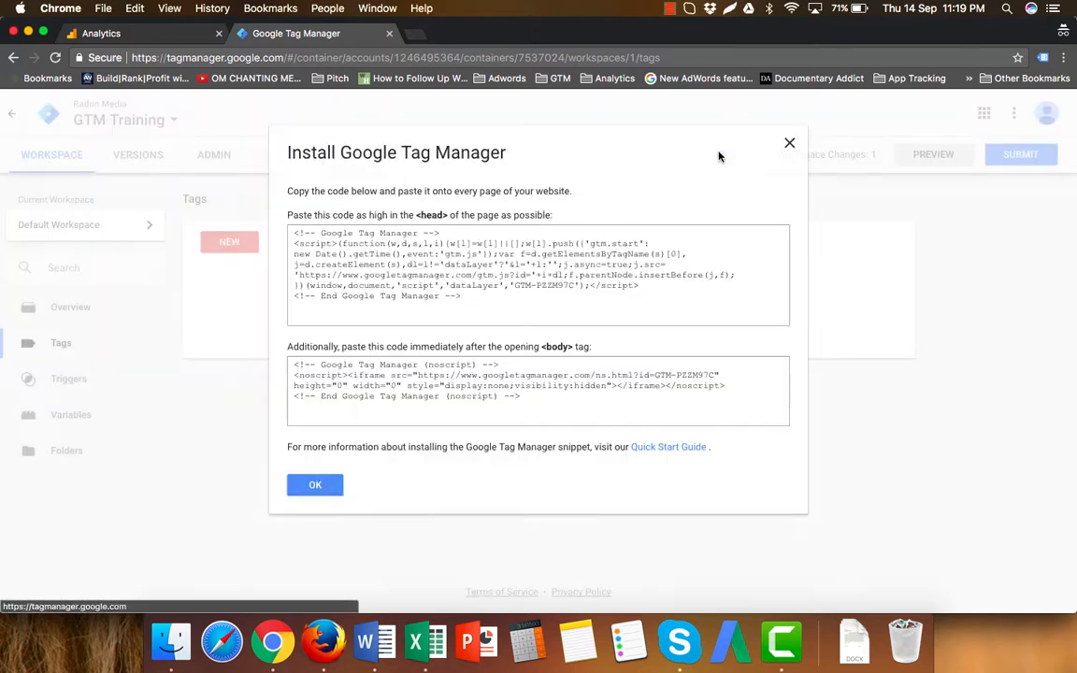
click(316, 485)
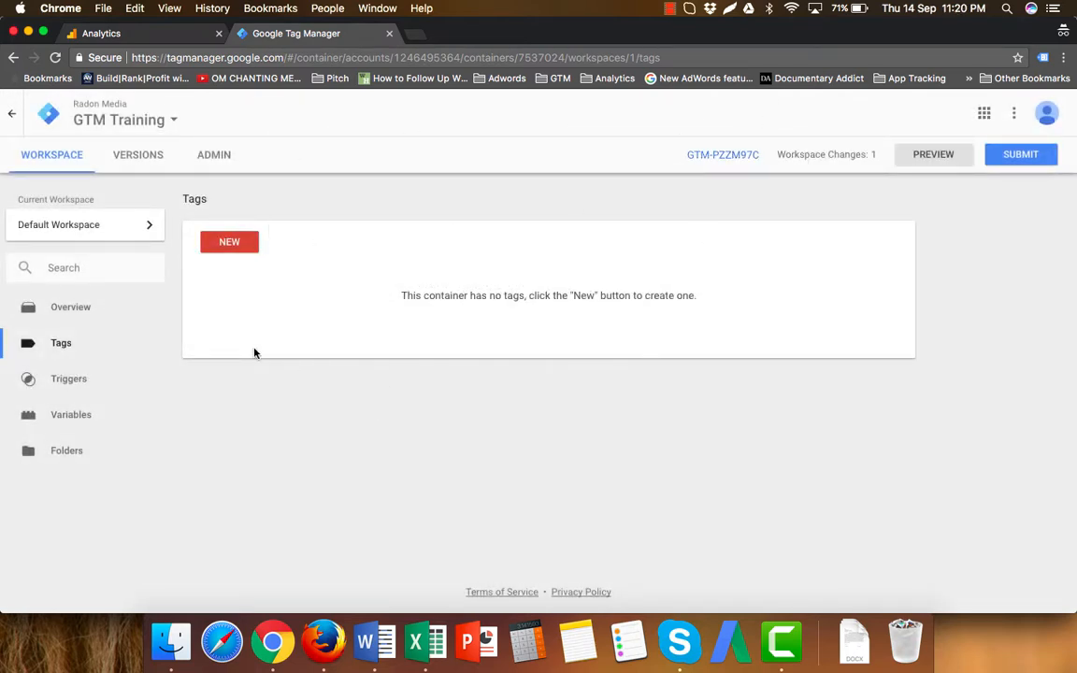
click(697, 157)
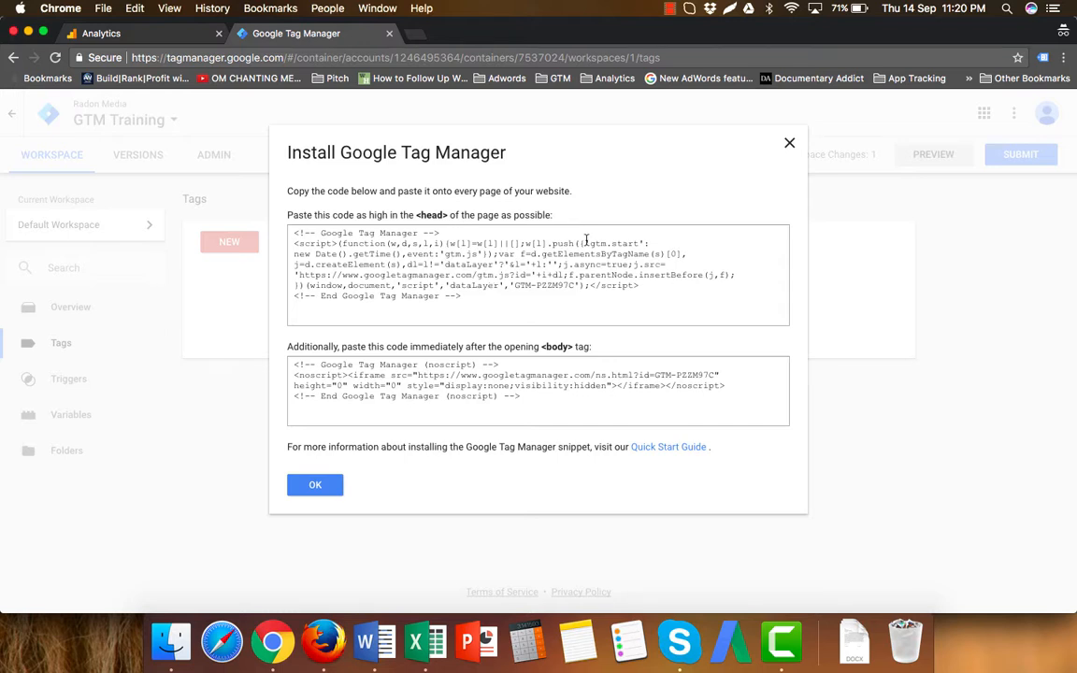
click(313, 484)
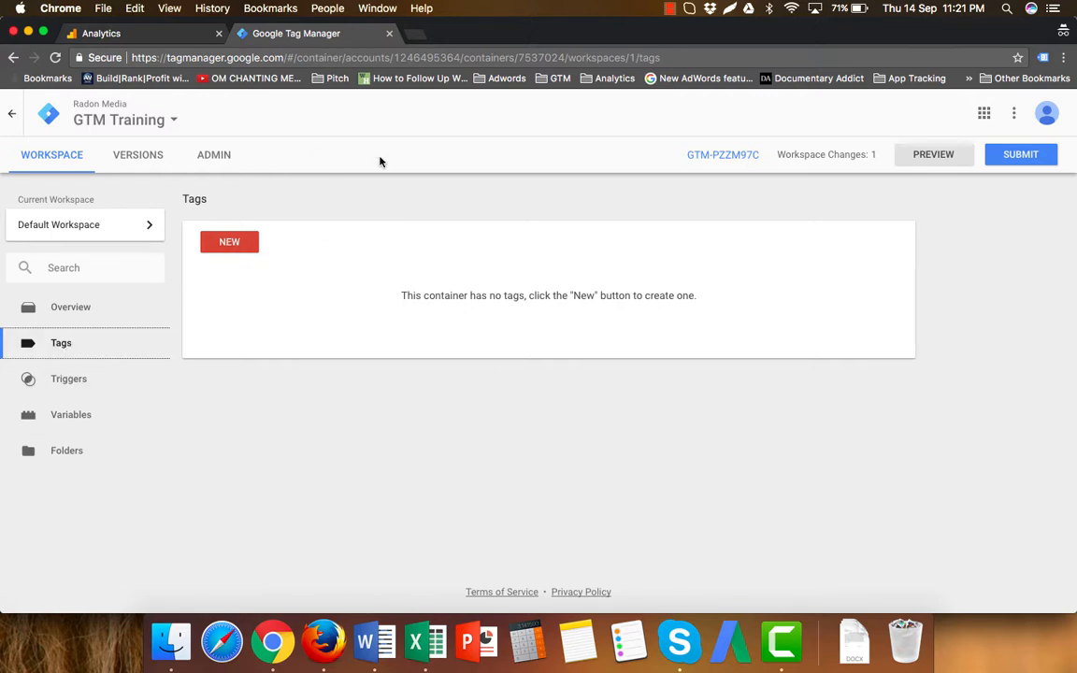
Step: Create a new tag in the container and set its tag type to Universal Analytics
click(235, 245)
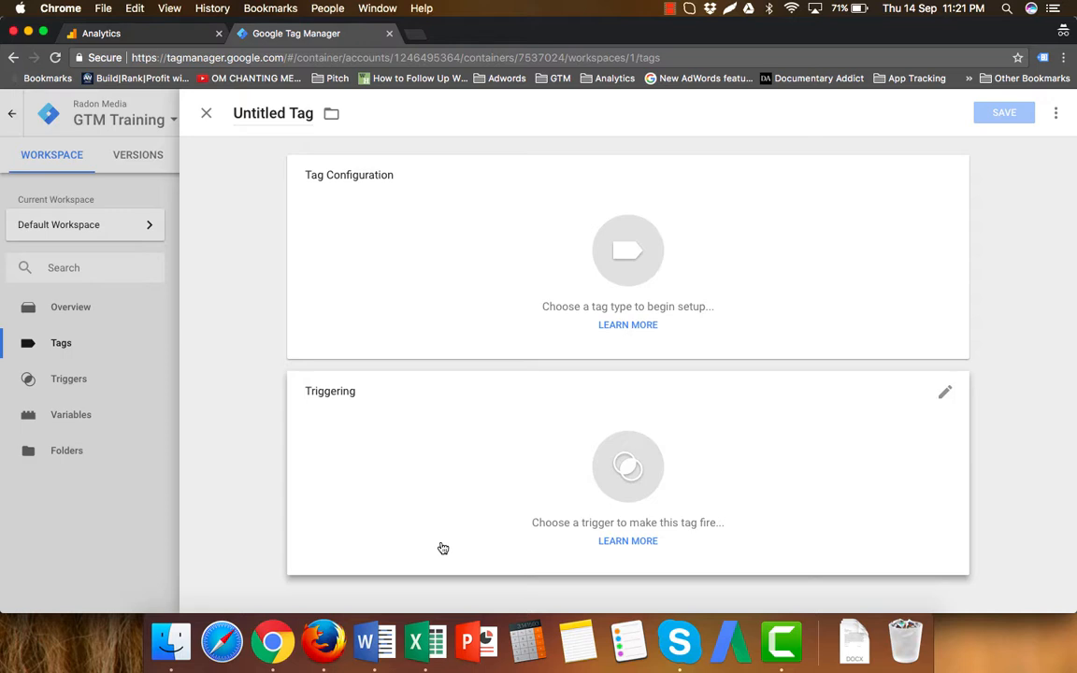
click(947, 176)
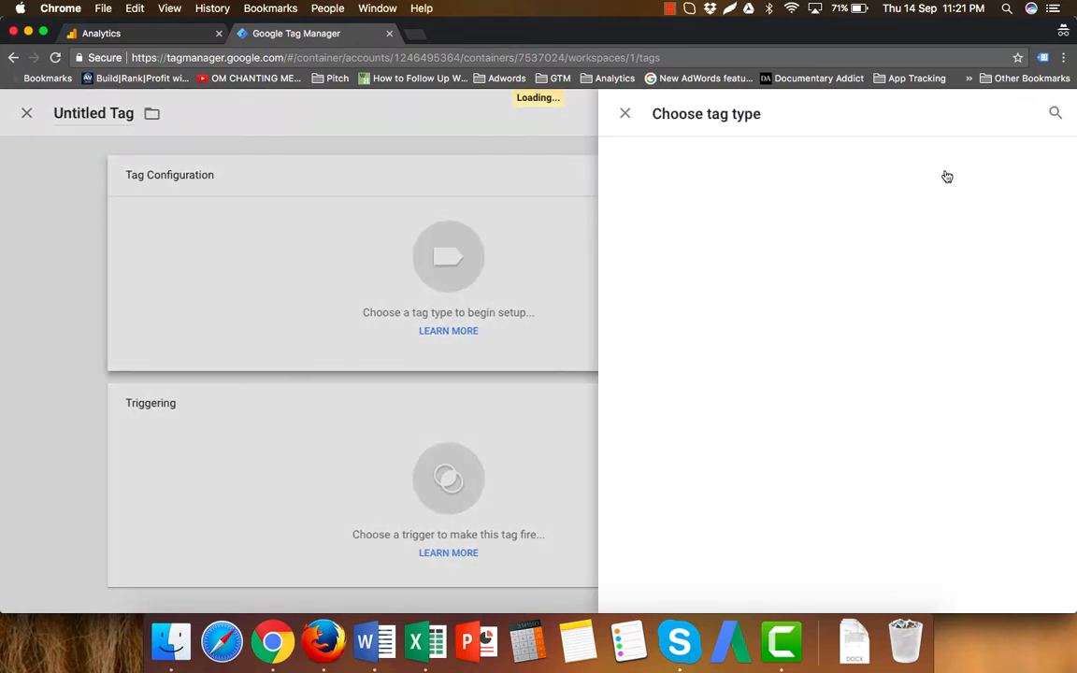
scroll(698, 196, down, 15)
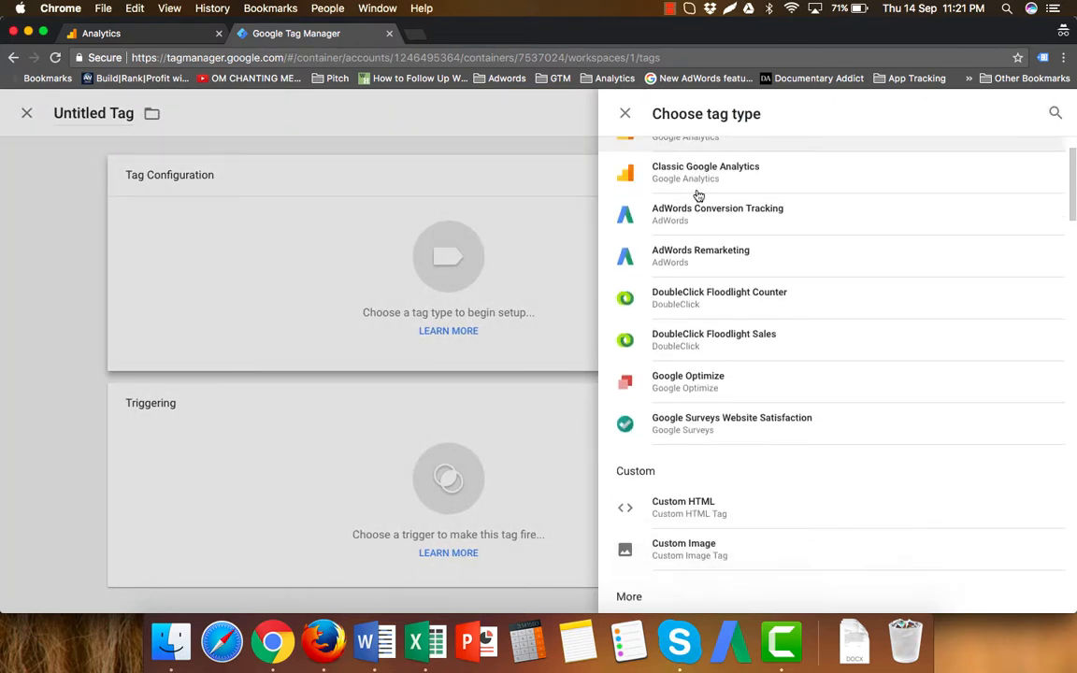
scroll(699, 197, down, 20)
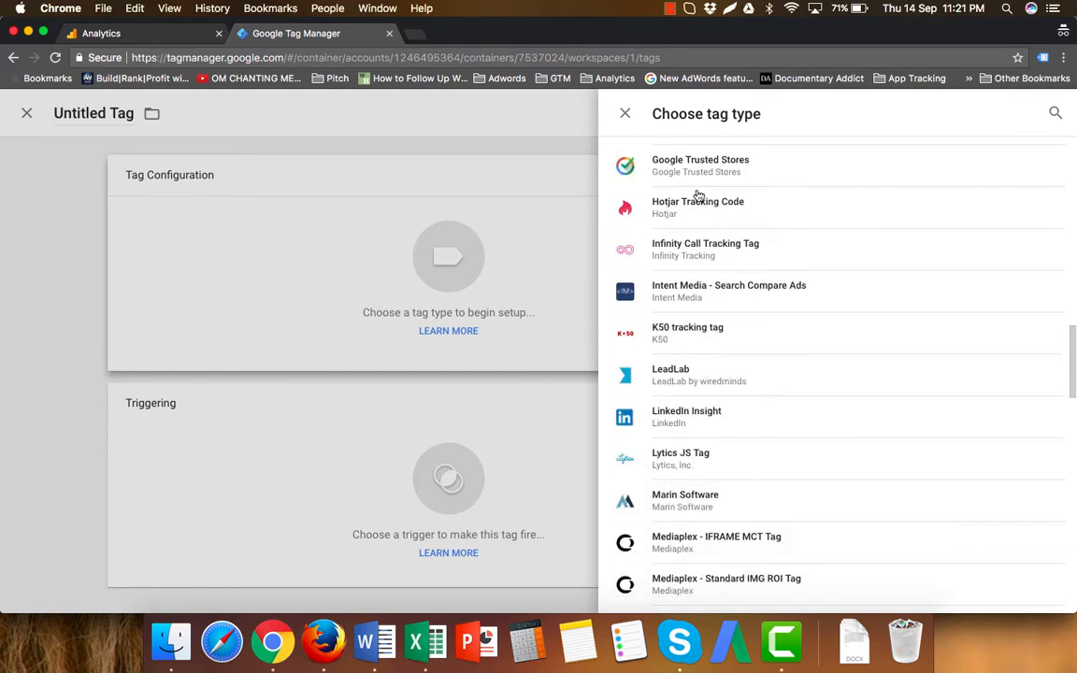
scroll(699, 196, up, 20)
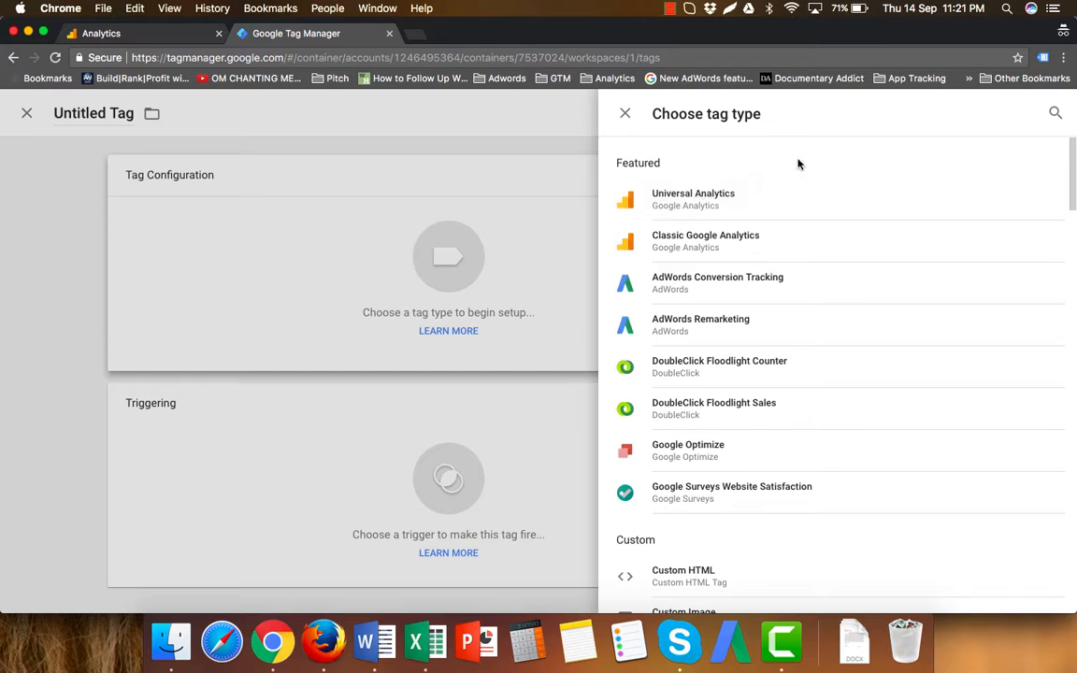
click(695, 204)
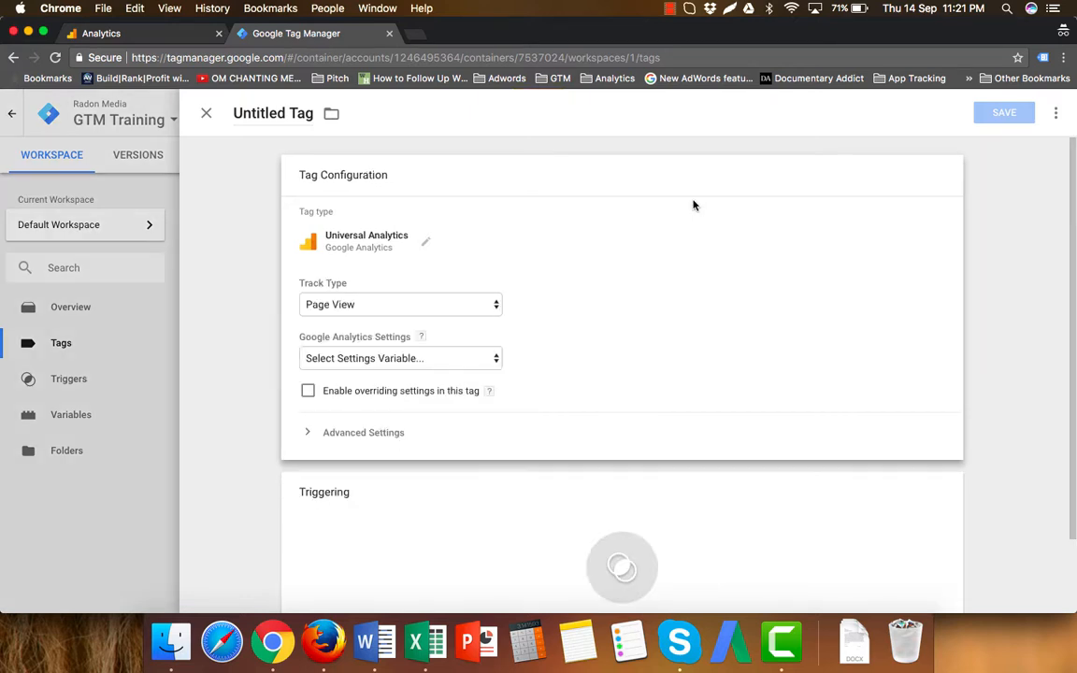
Step: Review the track types available for the Universal Analytics tag, keeping Page View selected
click(341, 304)
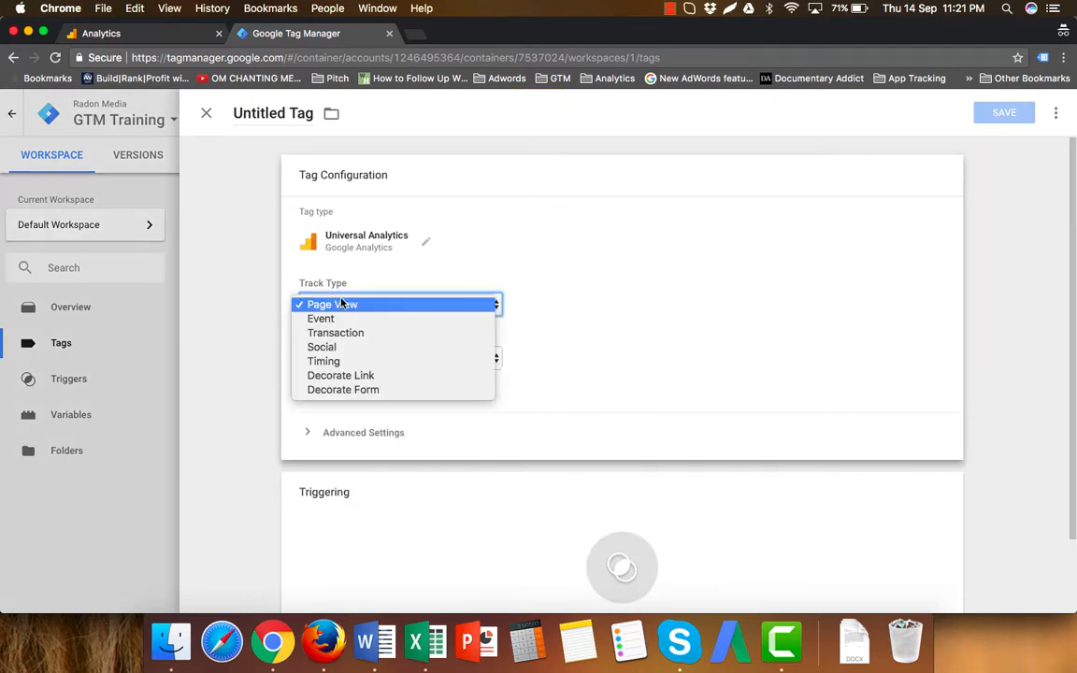
click(557, 277)
click(420, 306)
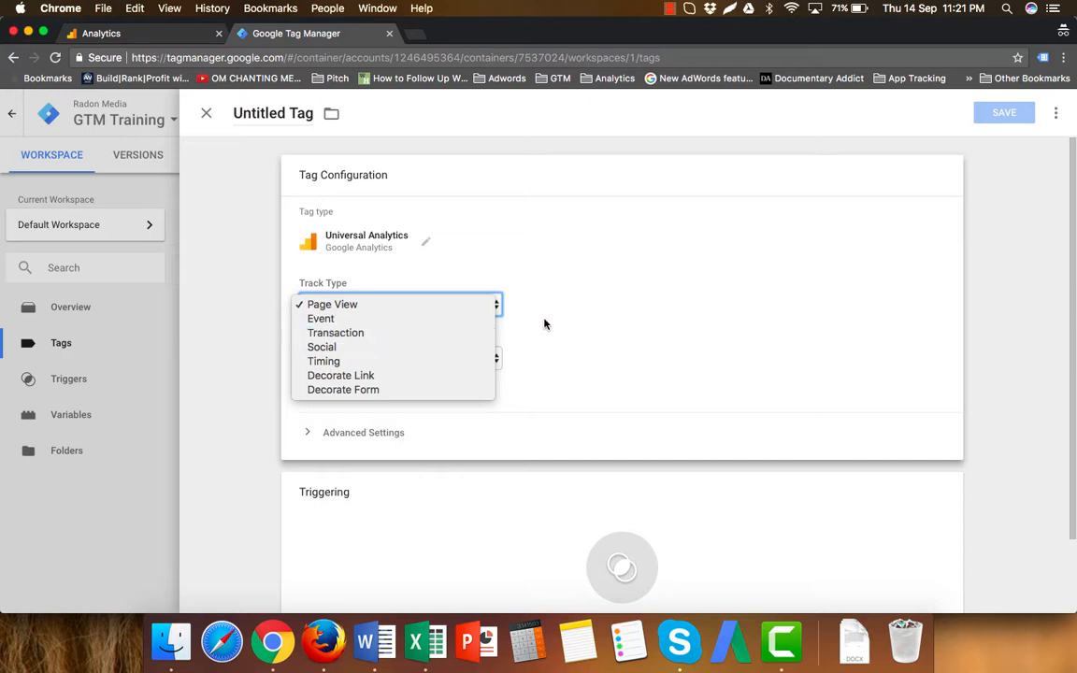
click(592, 310)
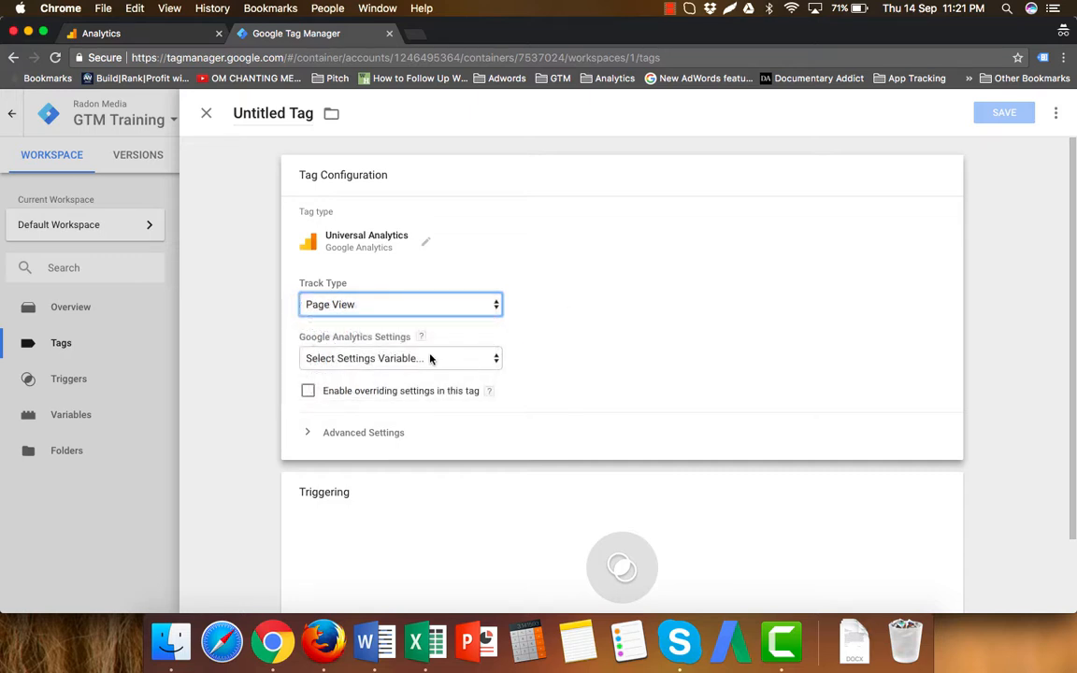
Step: Start a new Google Analytics Settings variable for the tag and fill its Tracking ID with the one copied from the Analytics property
click(367, 362)
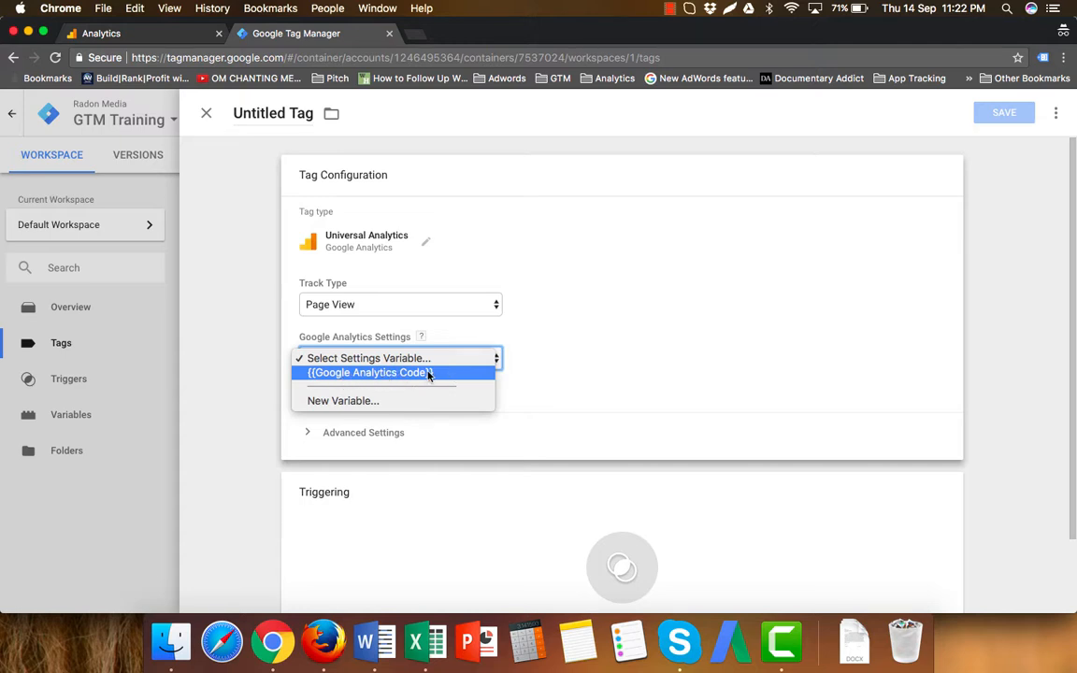
click(354, 403)
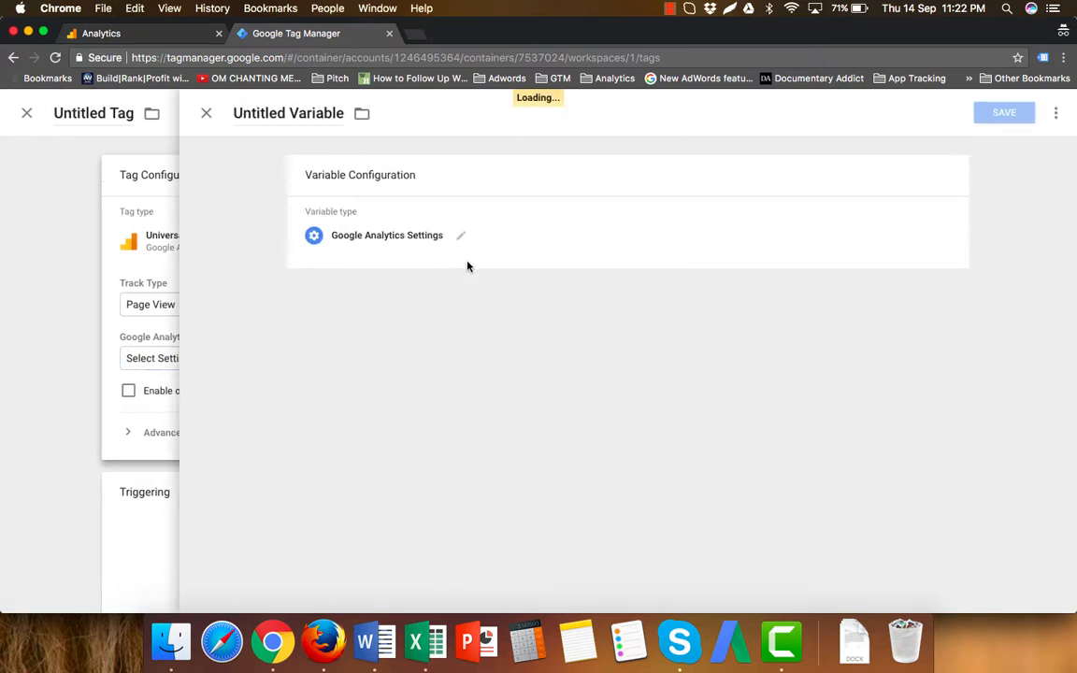
click(348, 292)
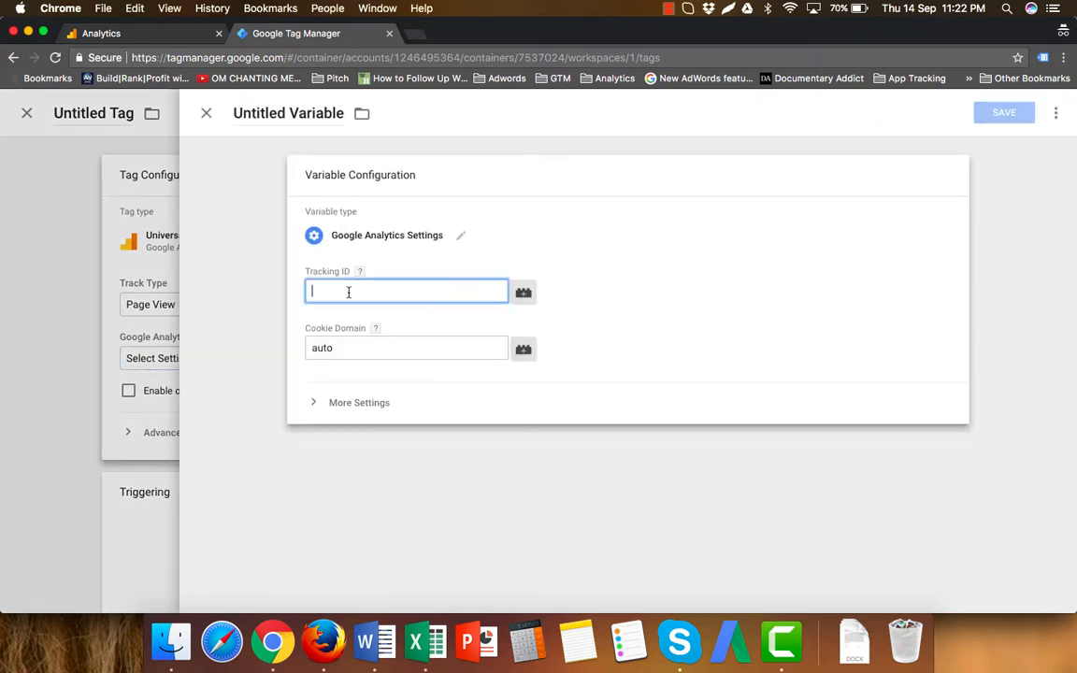
click(161, 35)
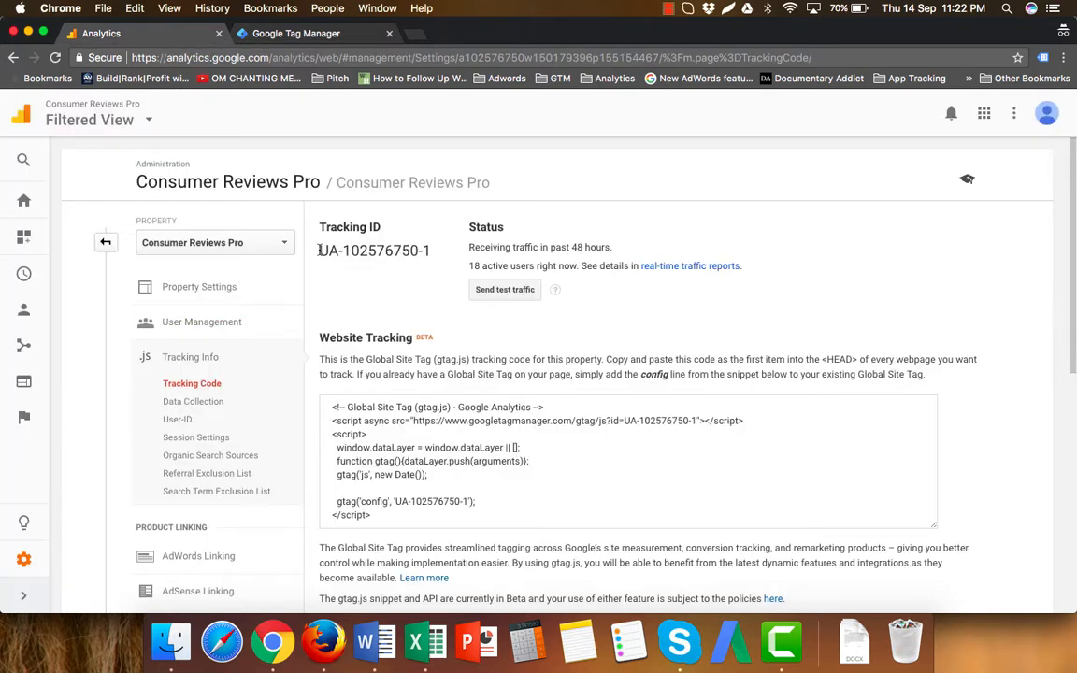
drag(319, 250, 438, 258)
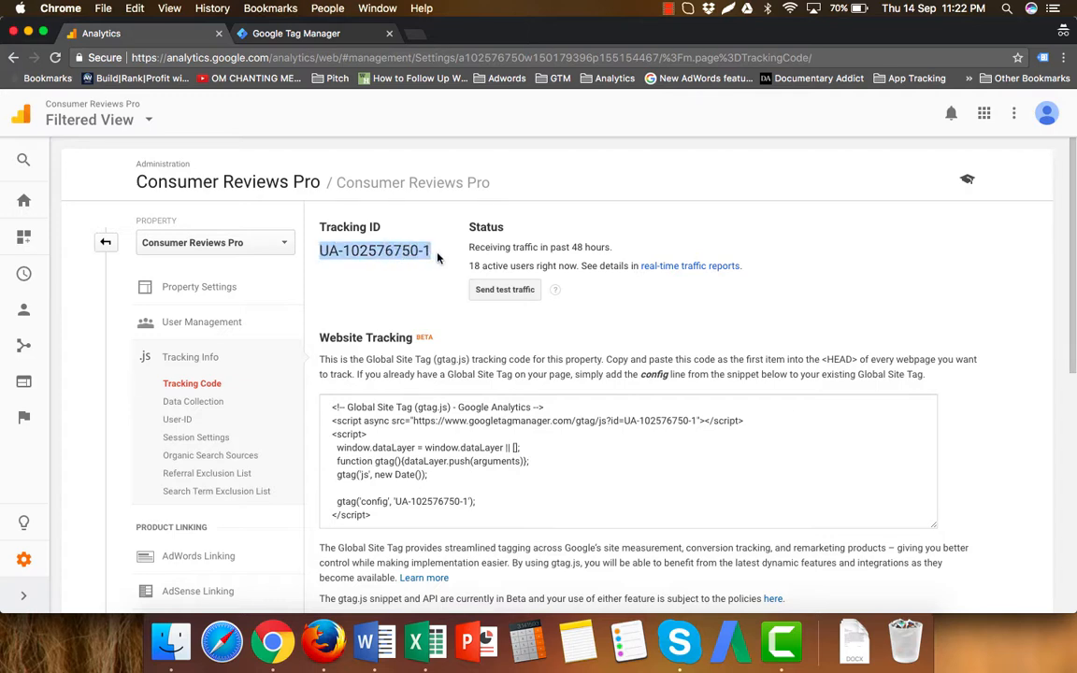
key(super+c)
click(305, 33)
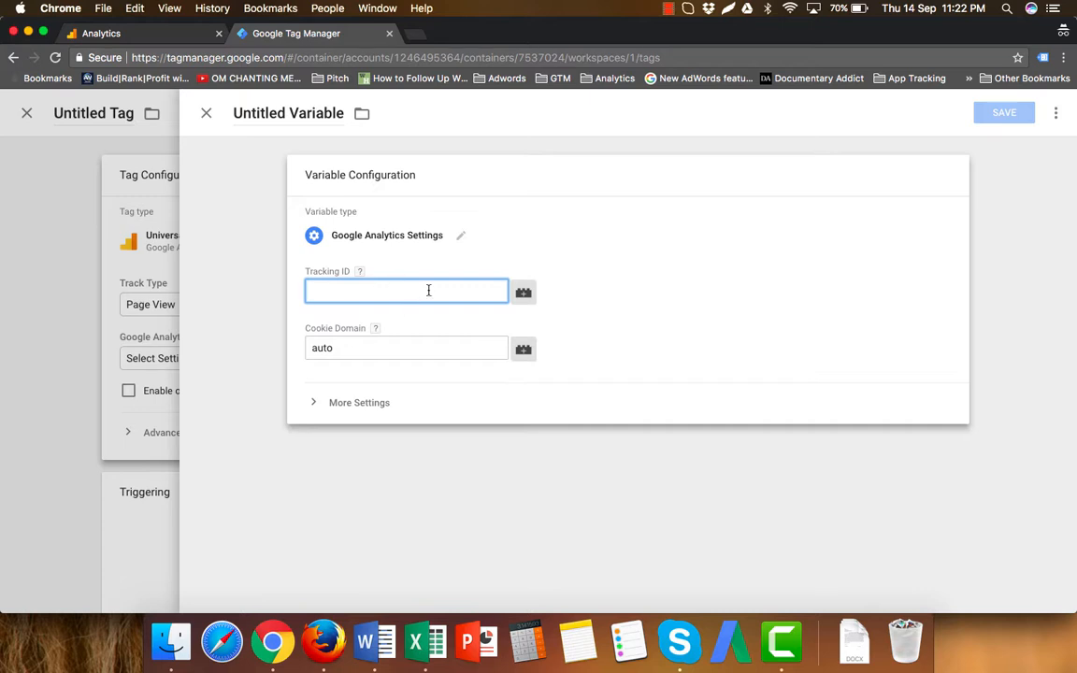
key(super+v)
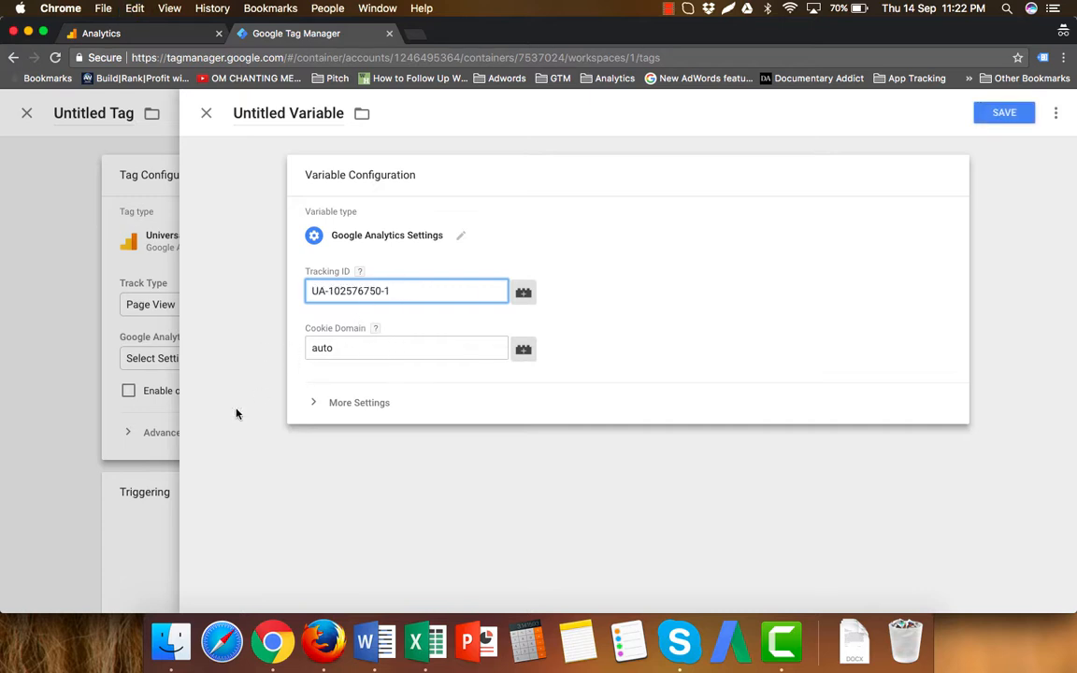
Step: Name the settings variable "GA Tag" and save it
double_click(324, 112)
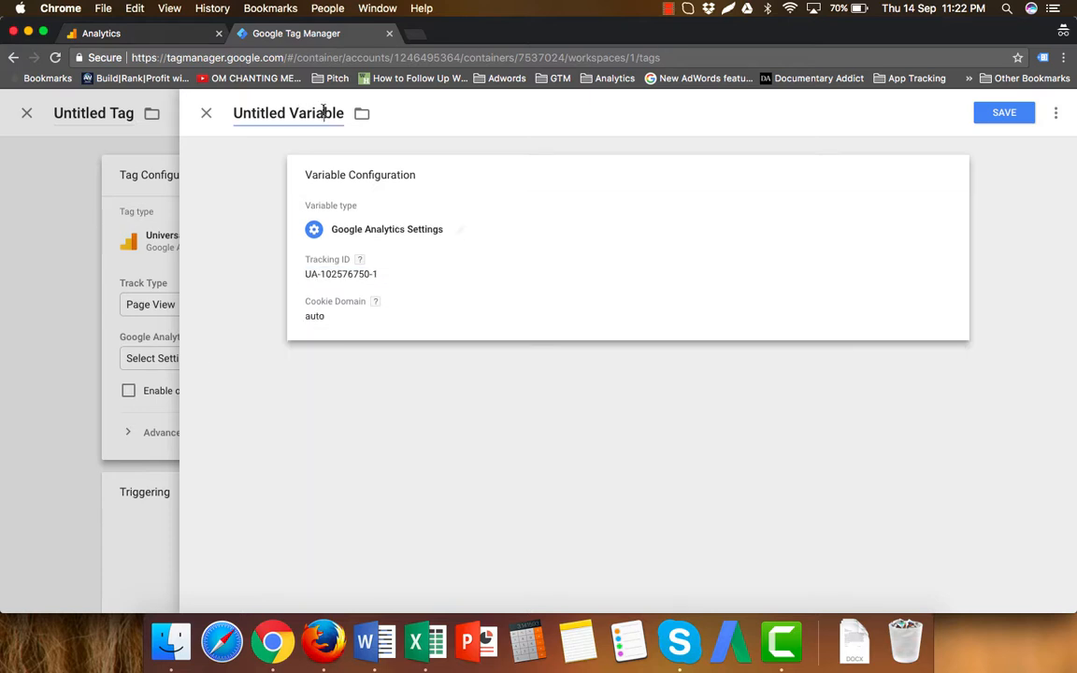
click(324, 112)
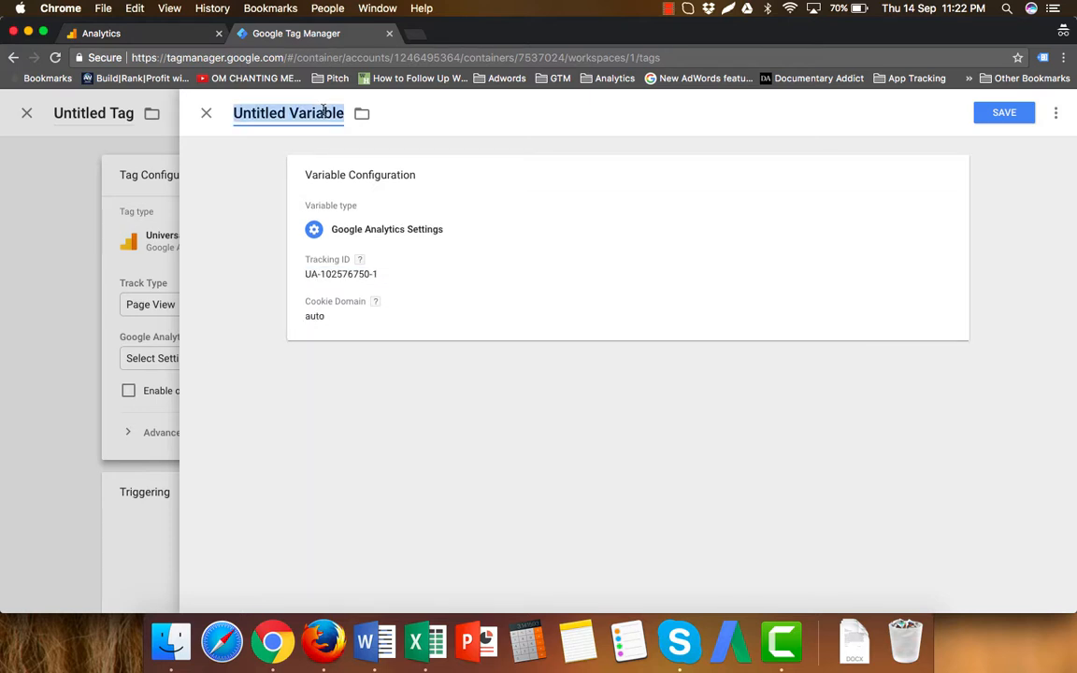
text(GA T)
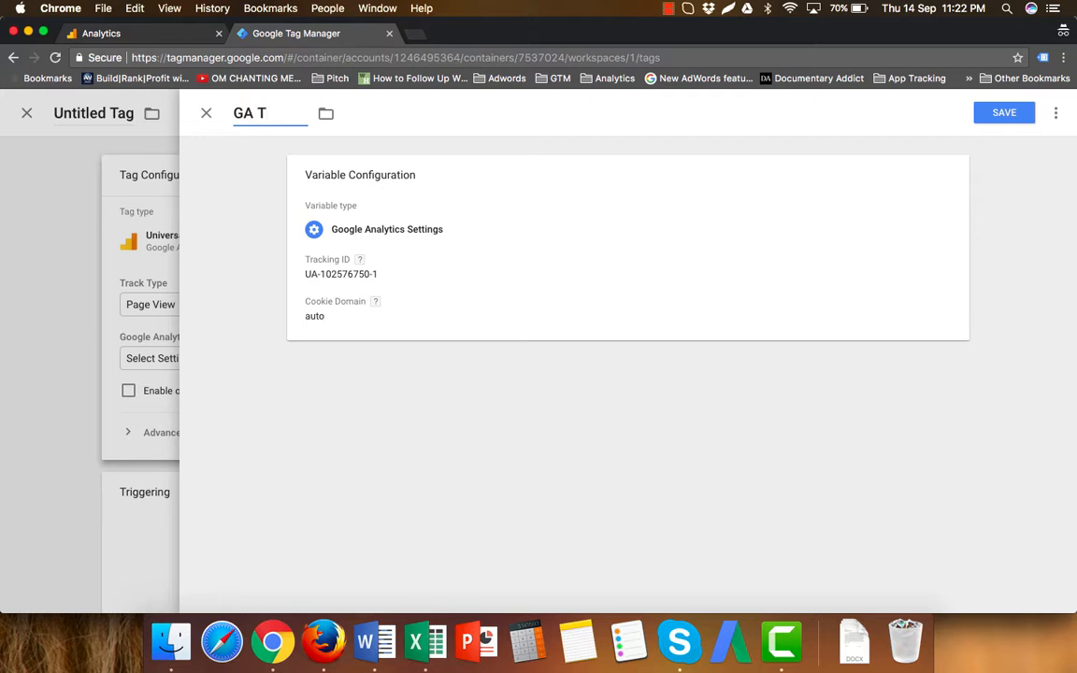
text(ag)
click(991, 114)
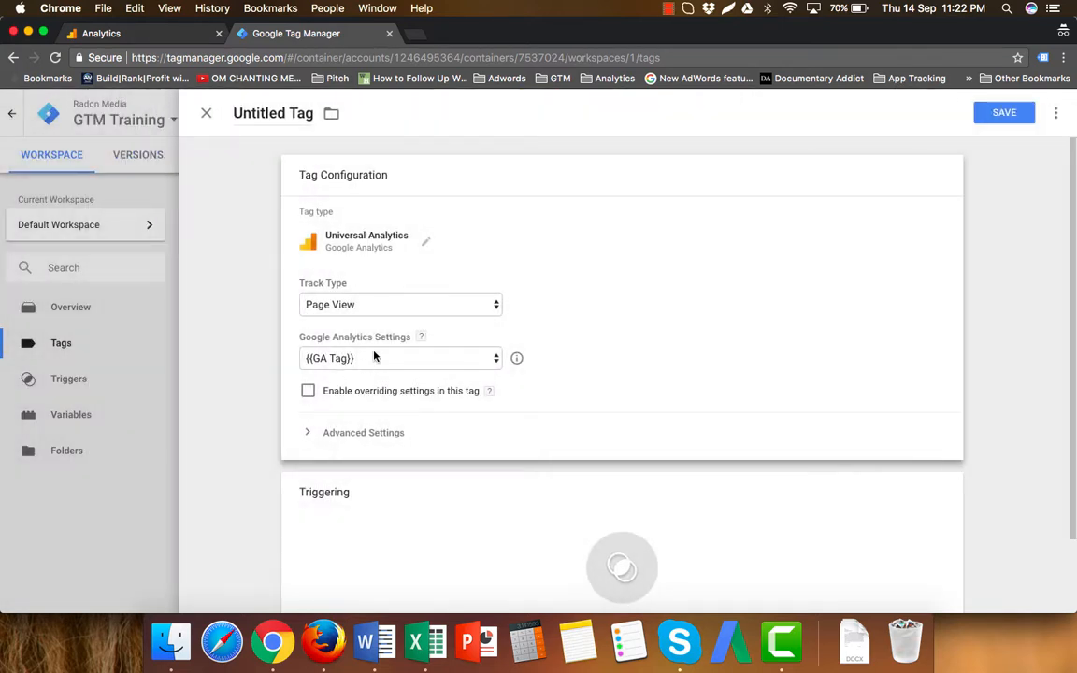
Step: Check the settings variables offered for the tag's Google Analytics Settings, keeping {{GA Tag}} selected
click(385, 359)
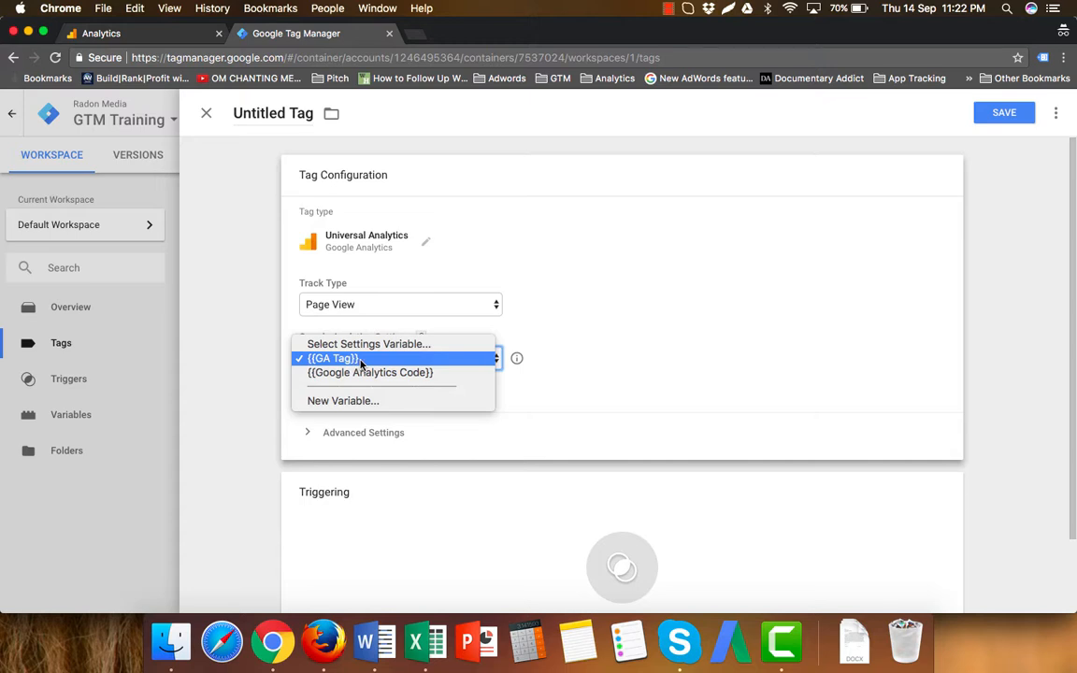
click(361, 359)
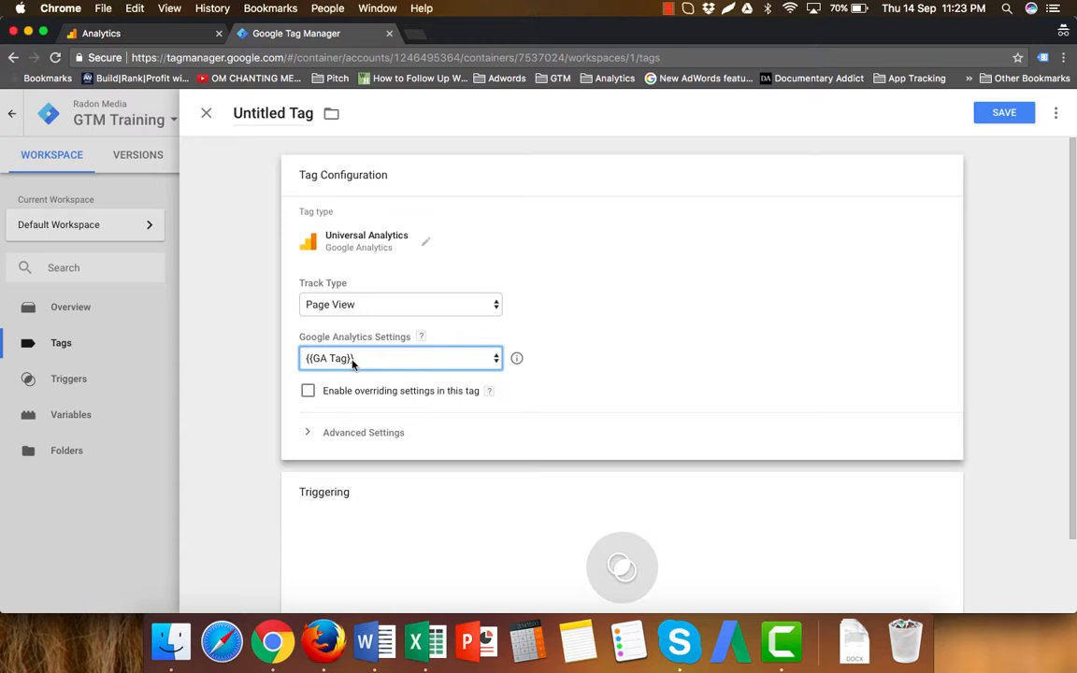
click(473, 364)
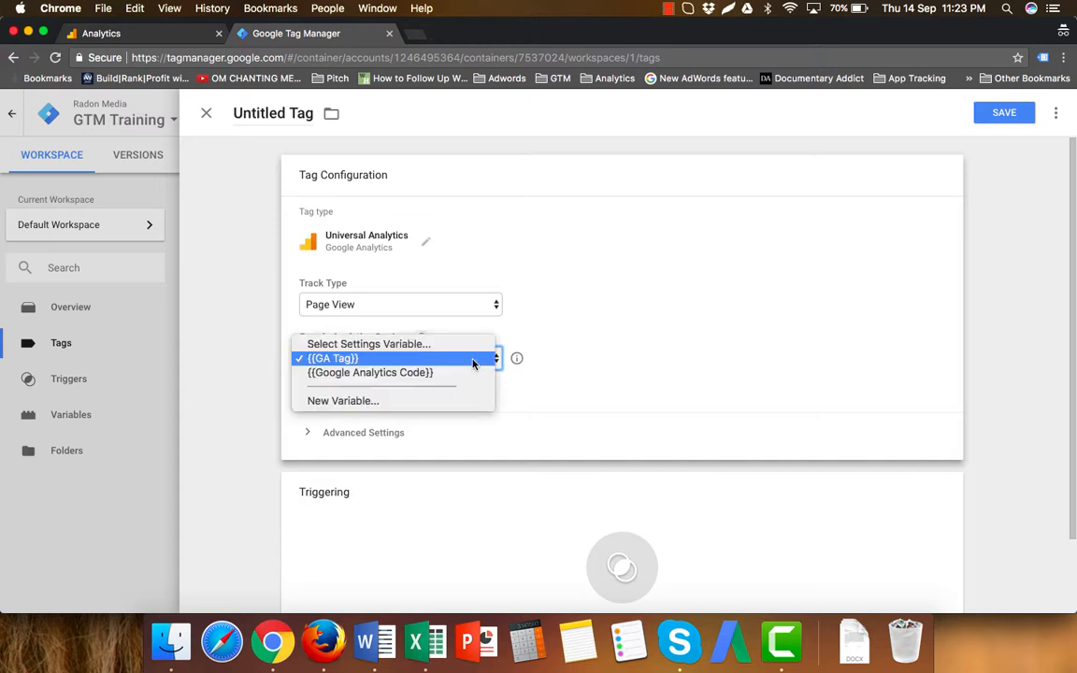
click(344, 363)
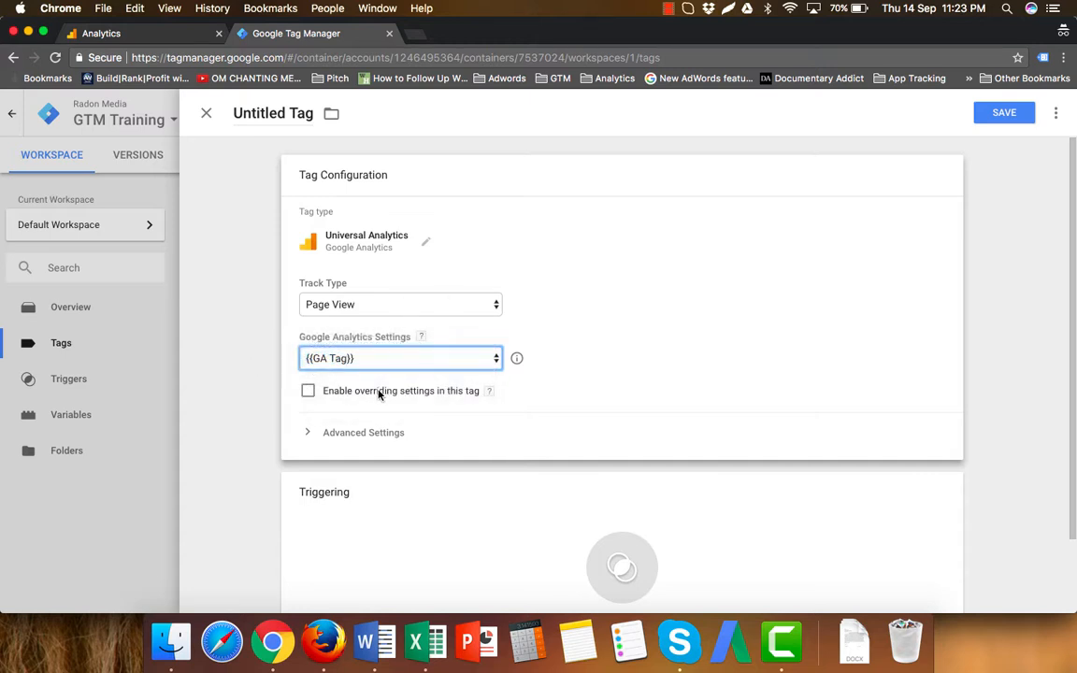
Step: Examine the tag's advanced settings, including firing priority, firing options and sequencing, and collapse them again
click(307, 435)
scroll(629, 407, down, 3)
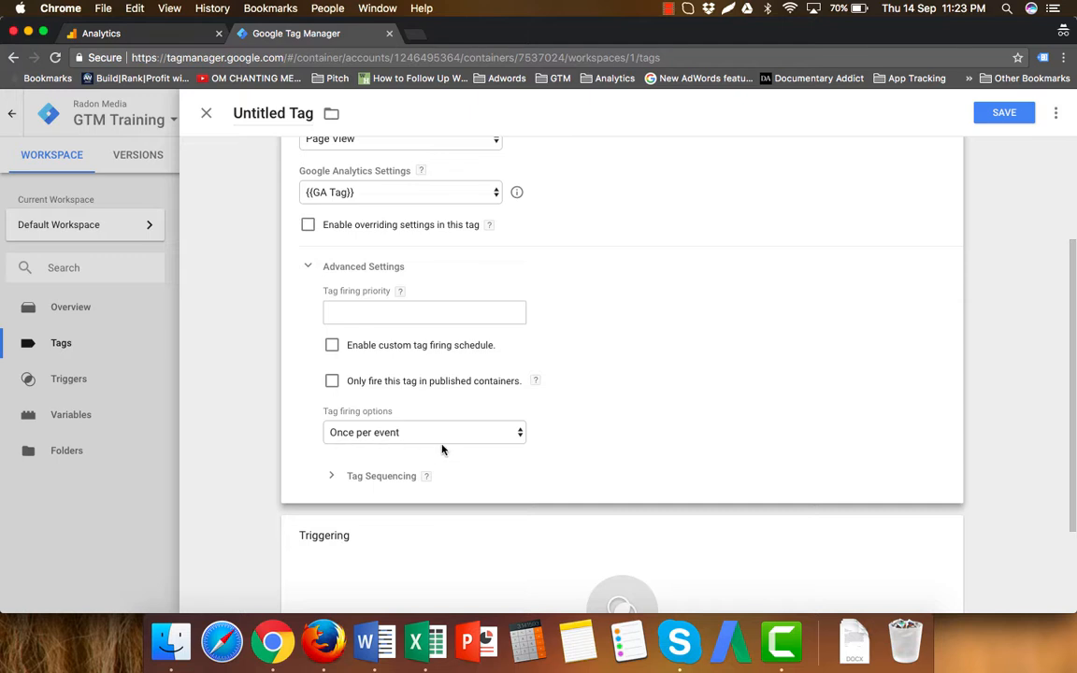
scroll(324, 298, up, 2)
click(306, 322)
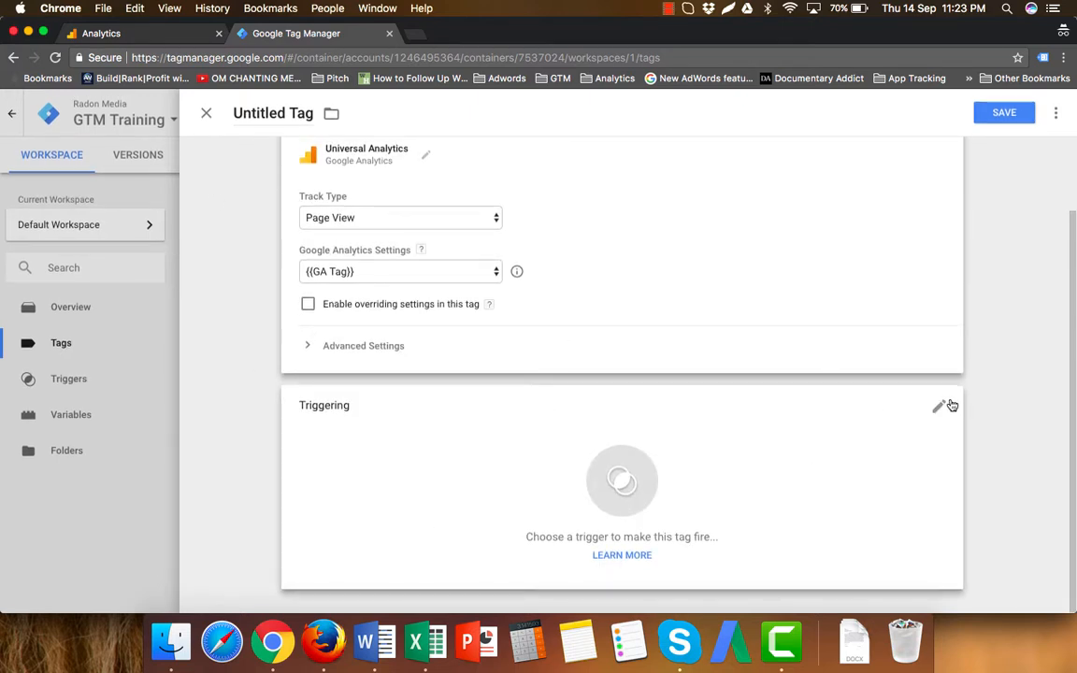
Step: Assign the All Pages trigger to the tag and save it under the name "Universal Analytics"
click(940, 409)
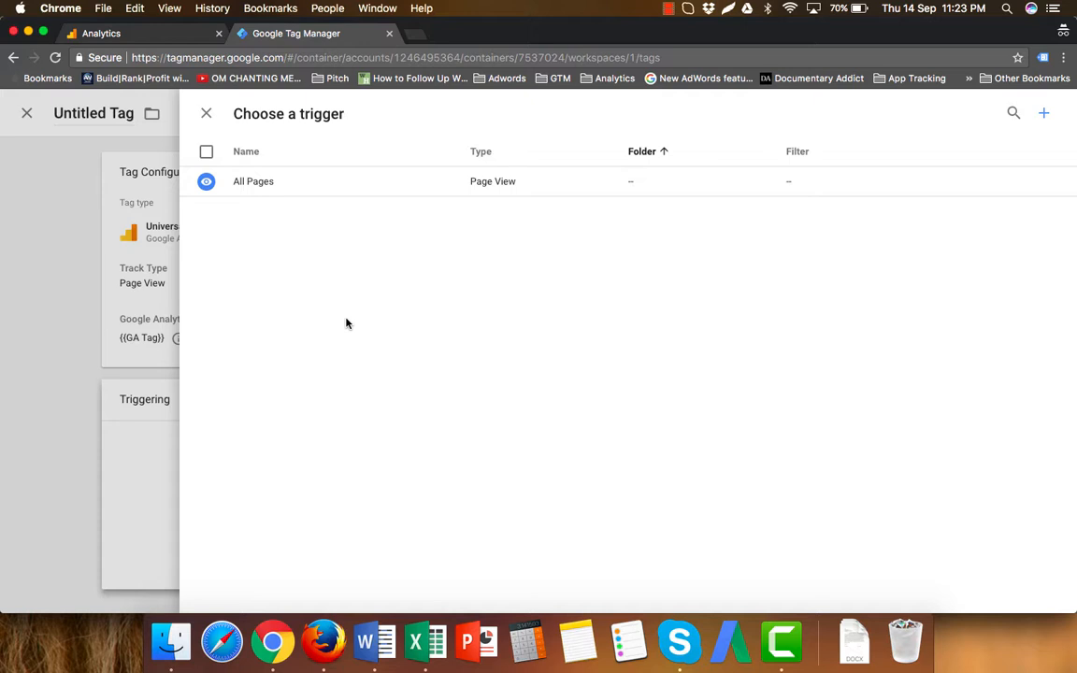
click(286, 186)
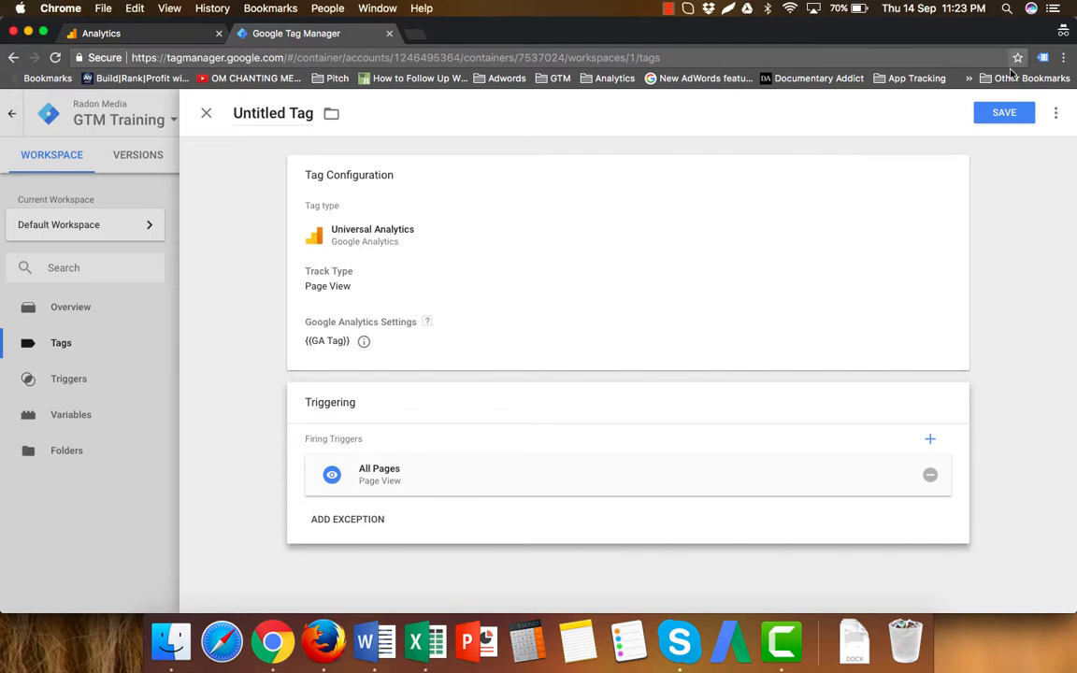
click(1006, 113)
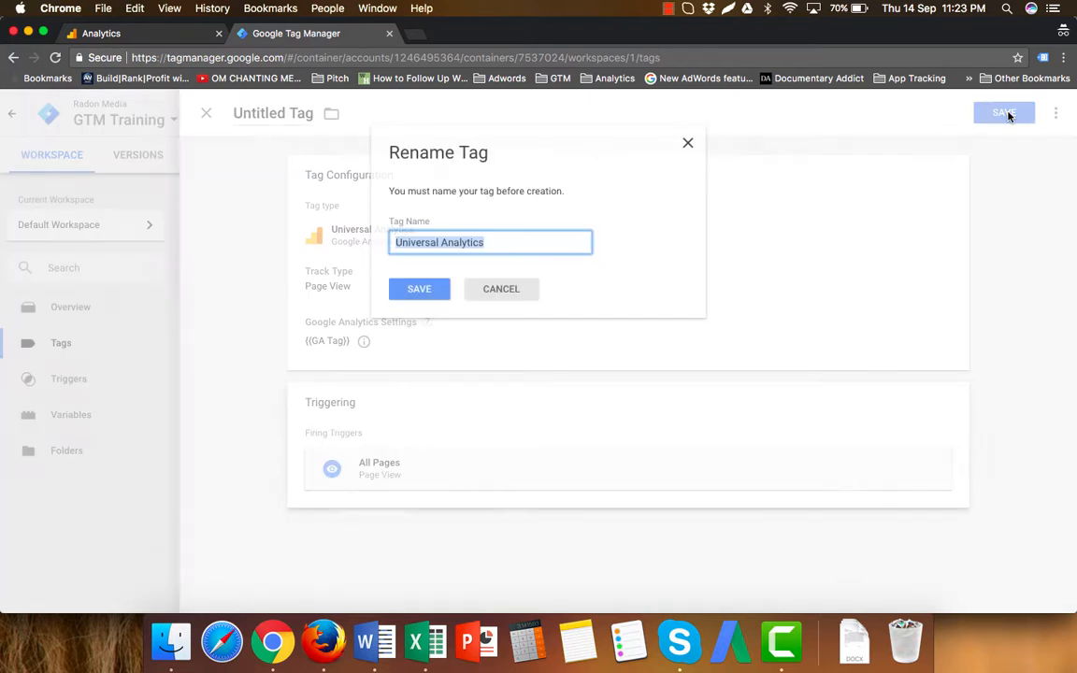
click(423, 289)
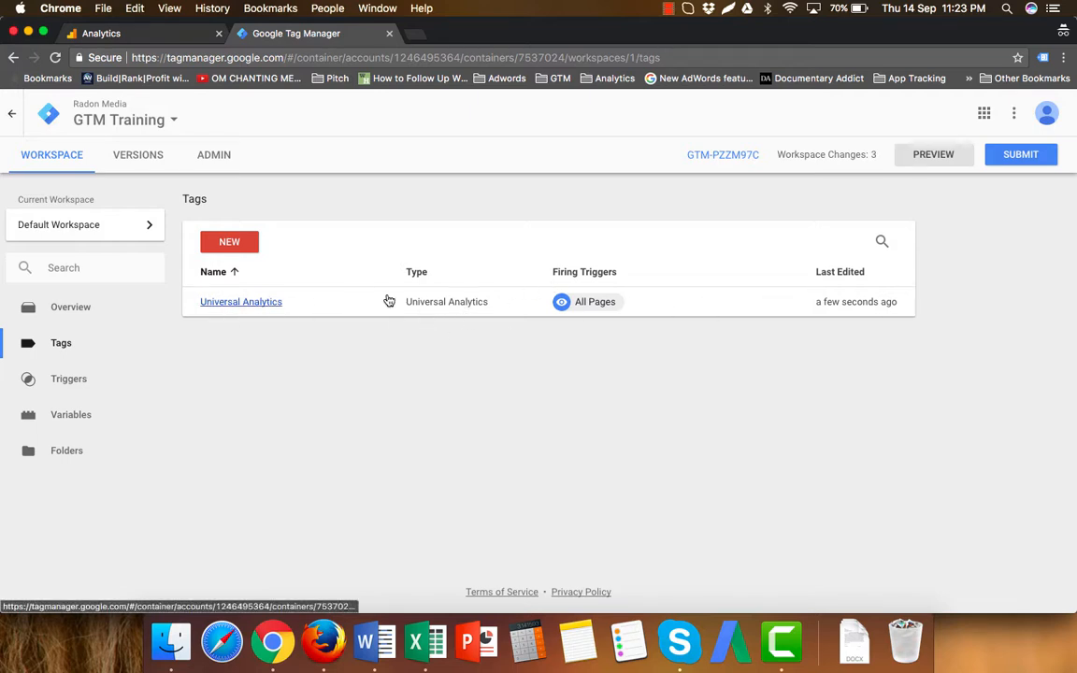
Step: Start a new tag and search the available tag types for "face"
click(225, 249)
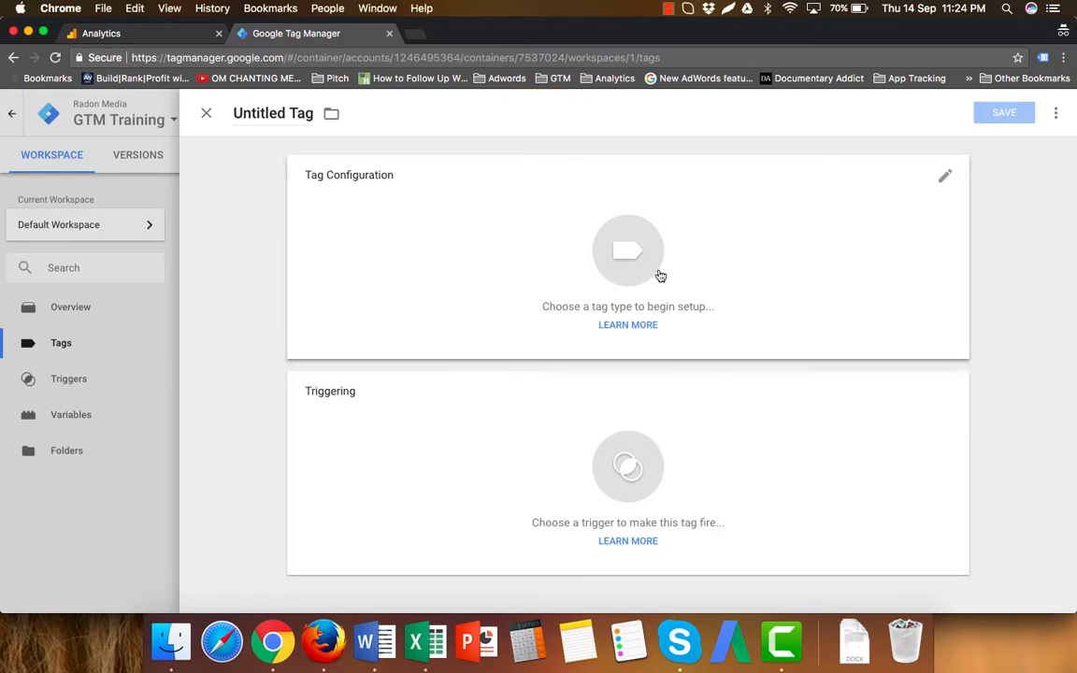
click(945, 176)
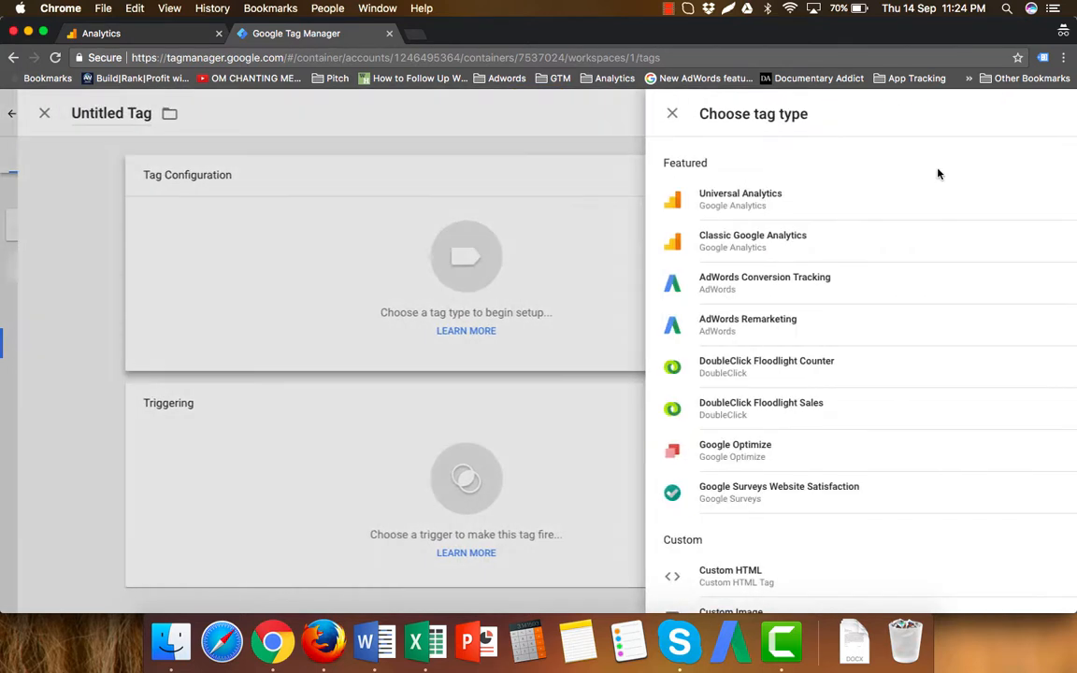
click(1054, 116)
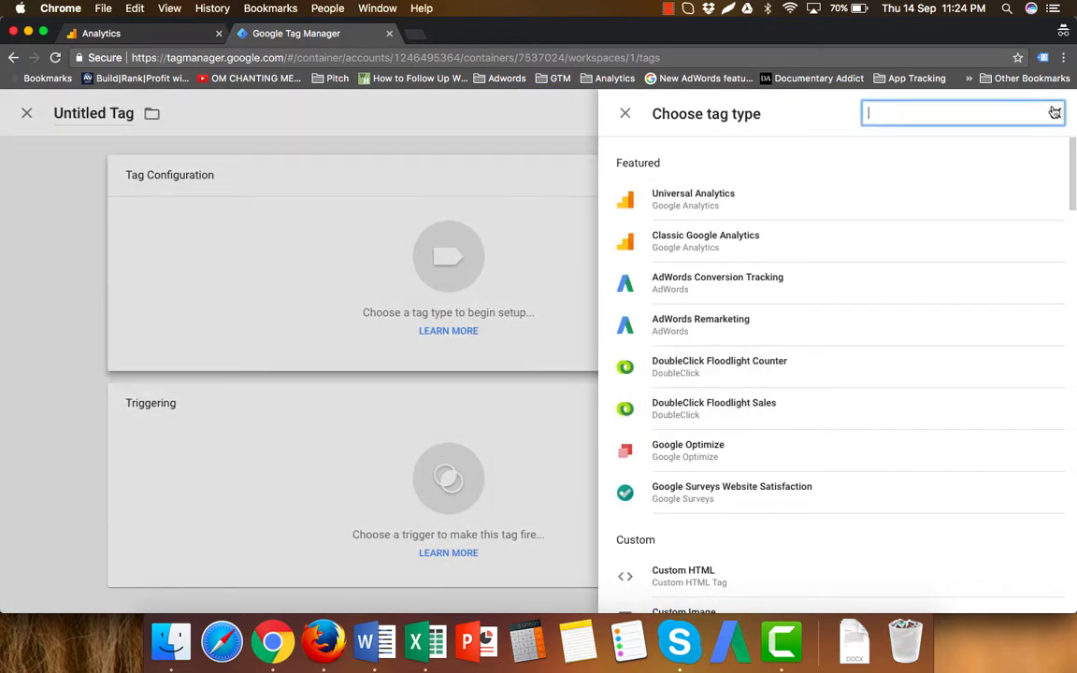
click(1055, 113)
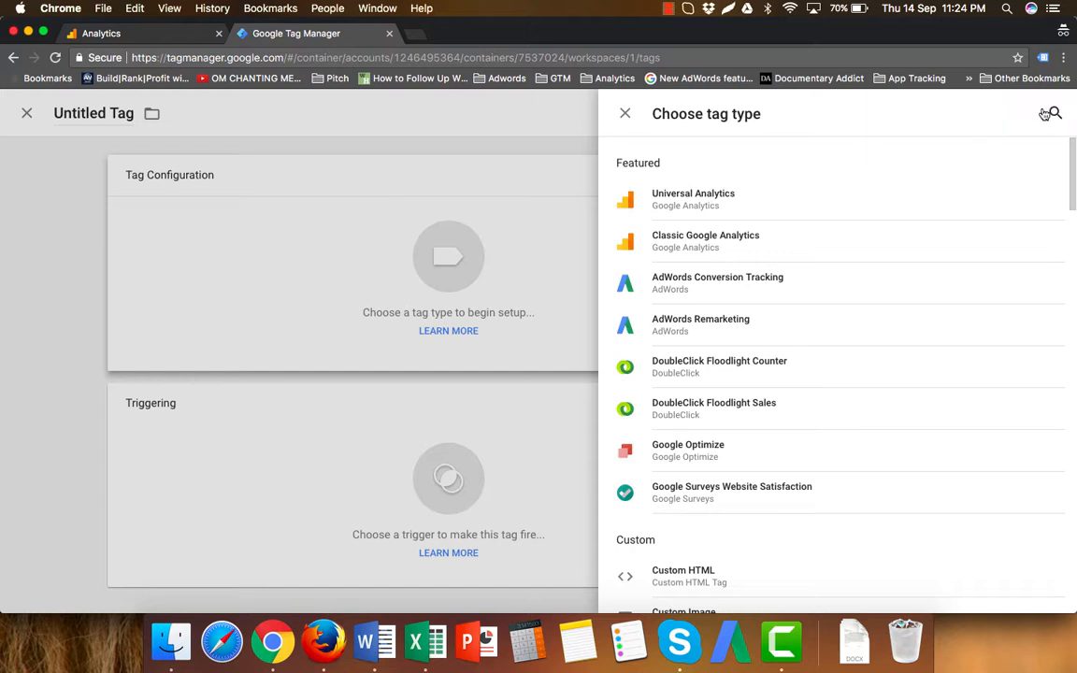
click(1055, 113)
text(d)
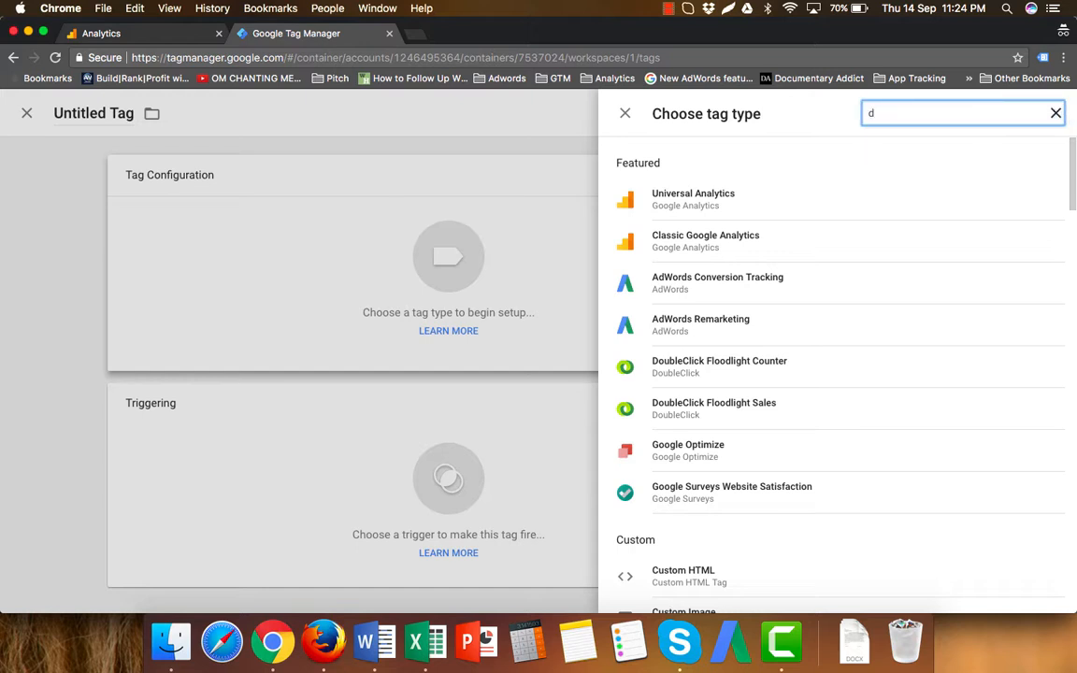
key(BackSpace)
text(face)
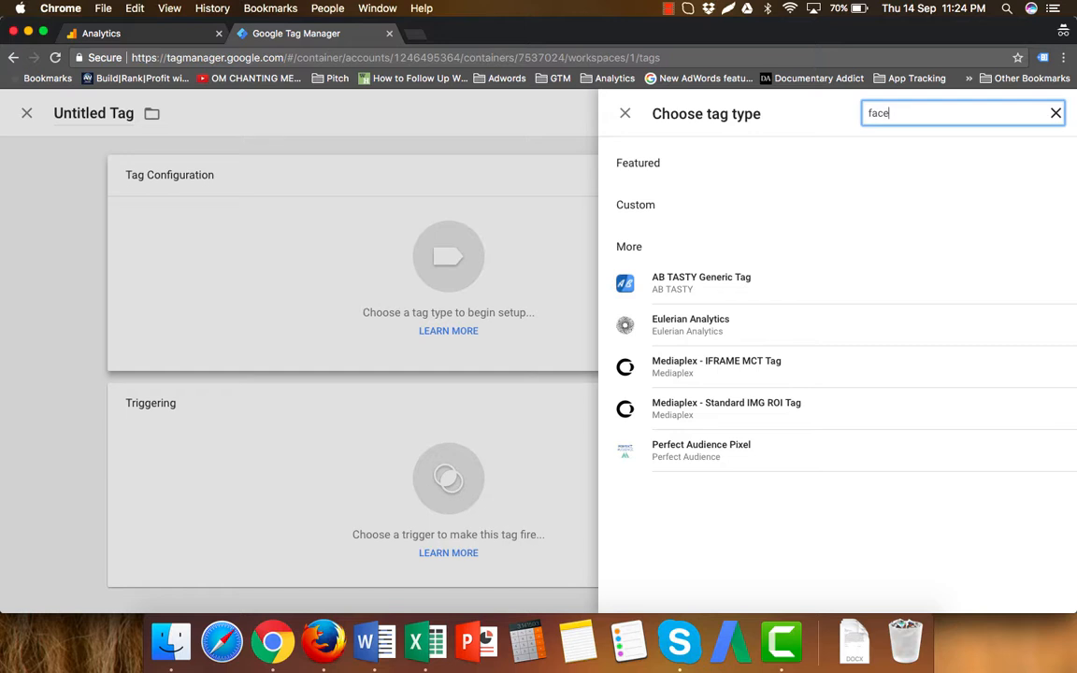
Step: Clear the tag type search and choose Custom HTML as the new tag's type
click(1055, 116)
scroll(758, 379, down, 3)
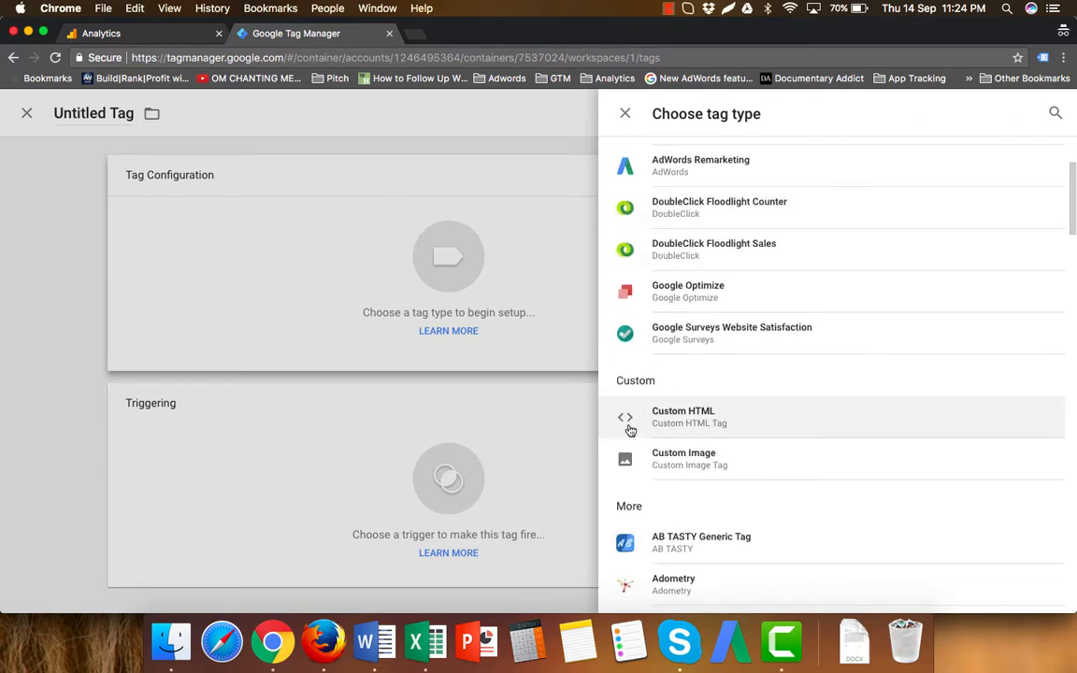
click(689, 420)
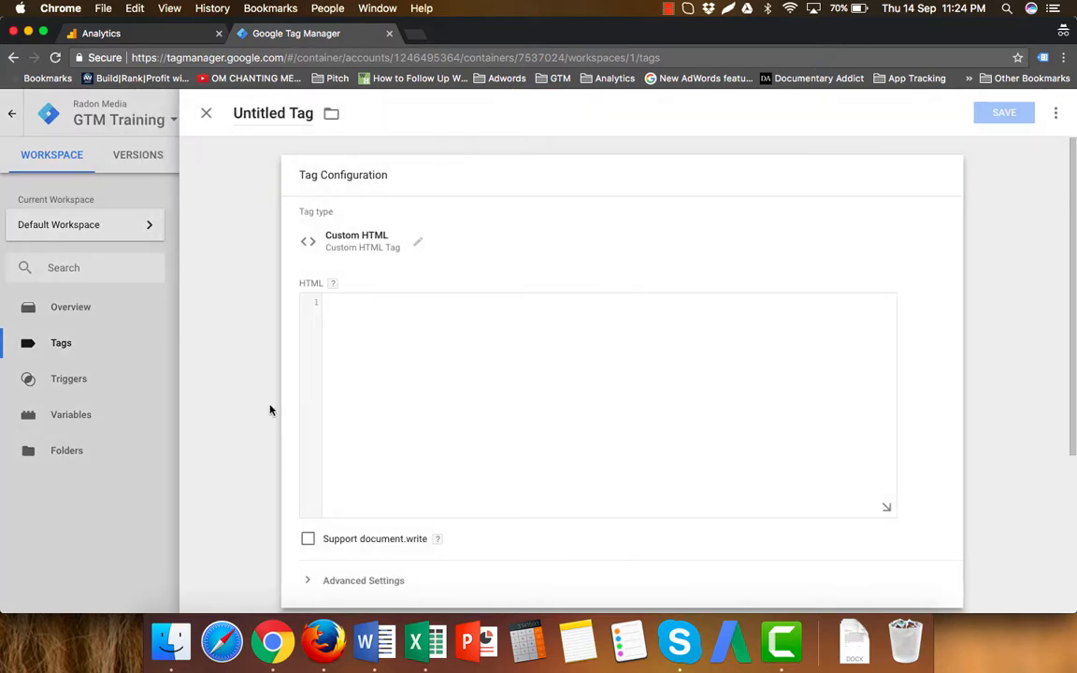
Step: Switch to the Facebook Pixel page in Firefox and copy the entire pixel base code
key(ctrl+Up)
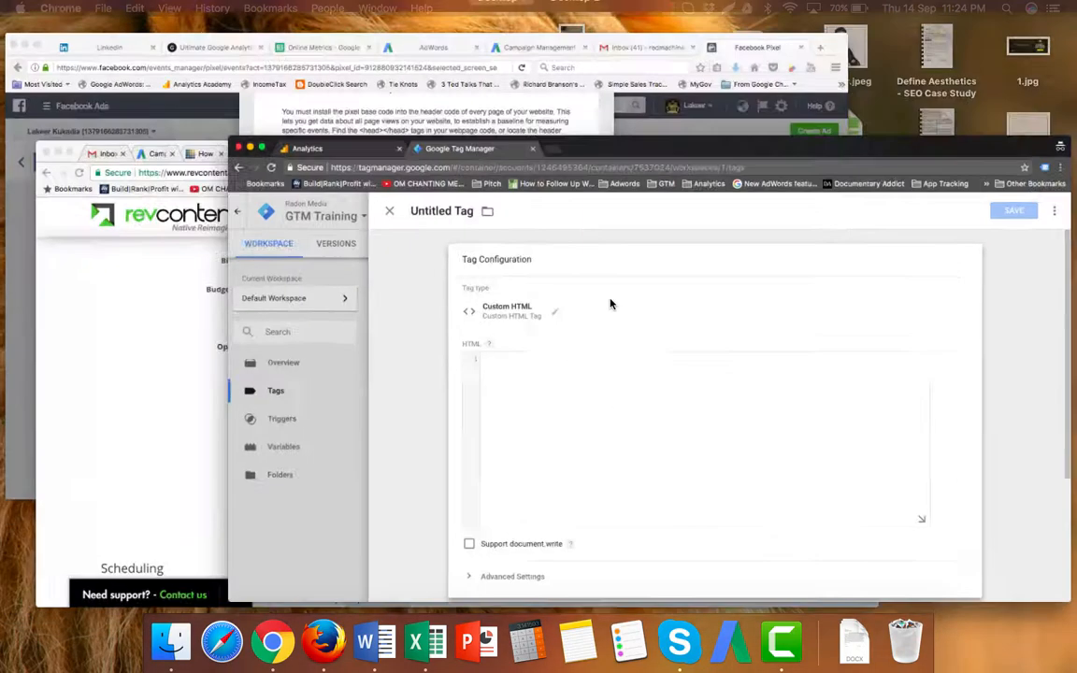
click(324, 243)
click(561, 388)
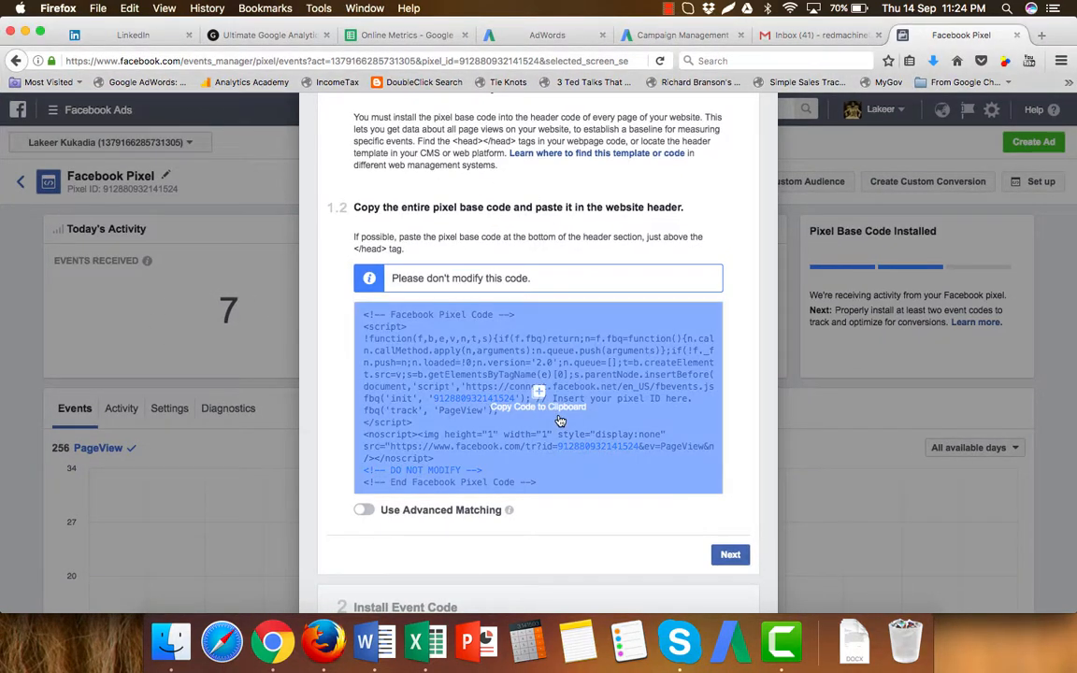
click(488, 363)
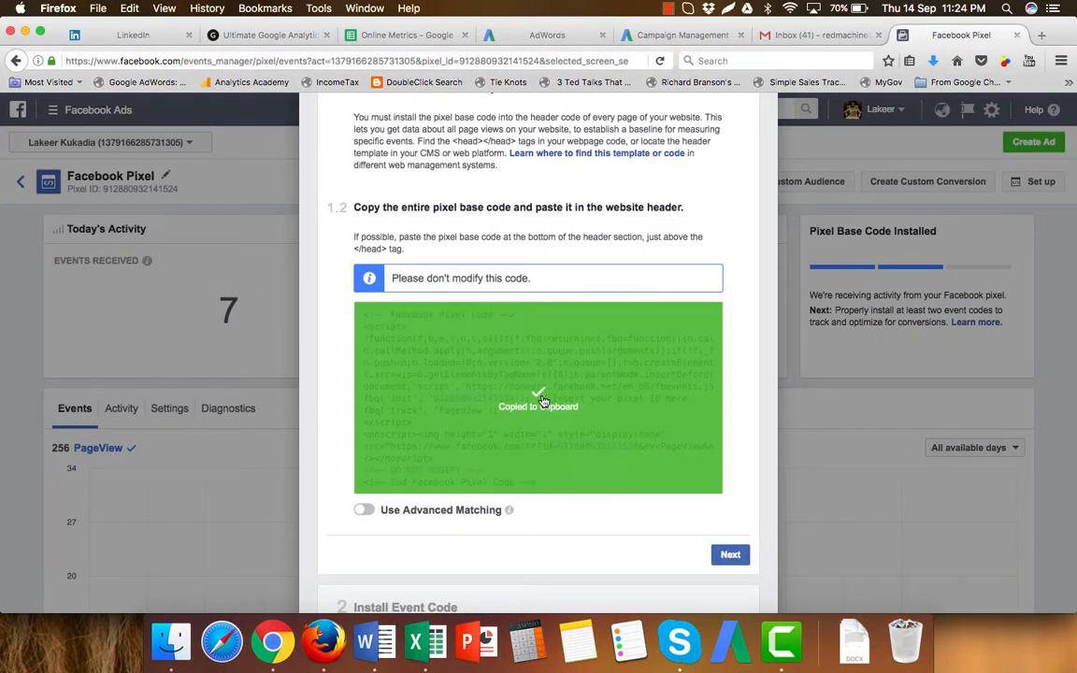
scroll(476, 233, up, 3)
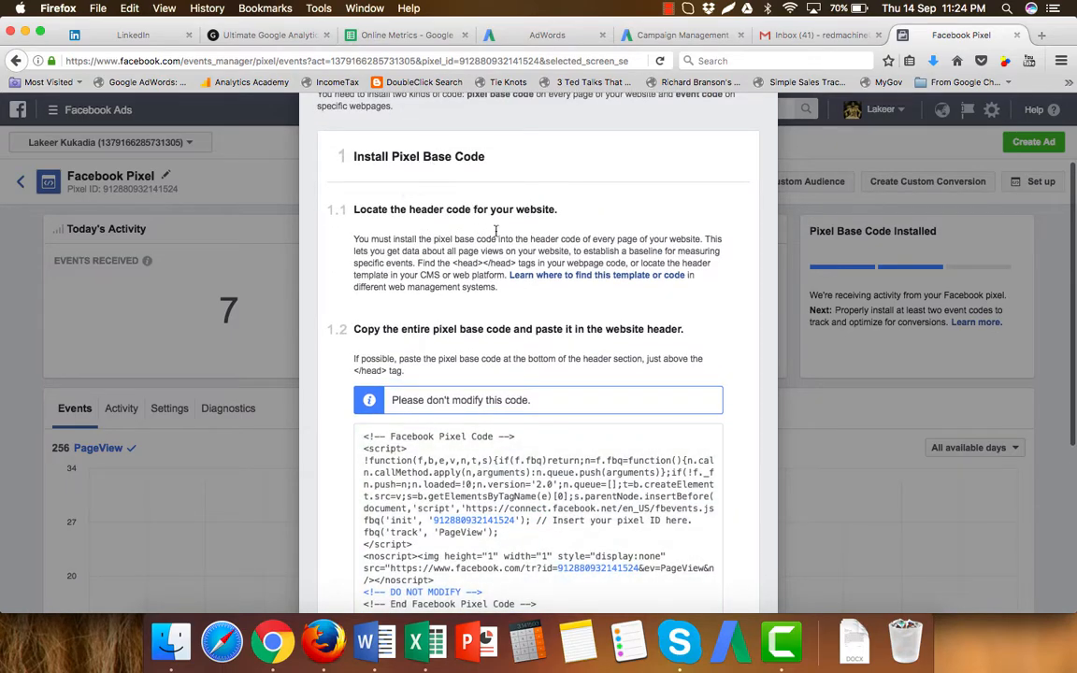
Step: Return to Google Tag Manager in Chrome and paste the Facebook pixel code into the tag's HTML field
key(ctrl+Up)
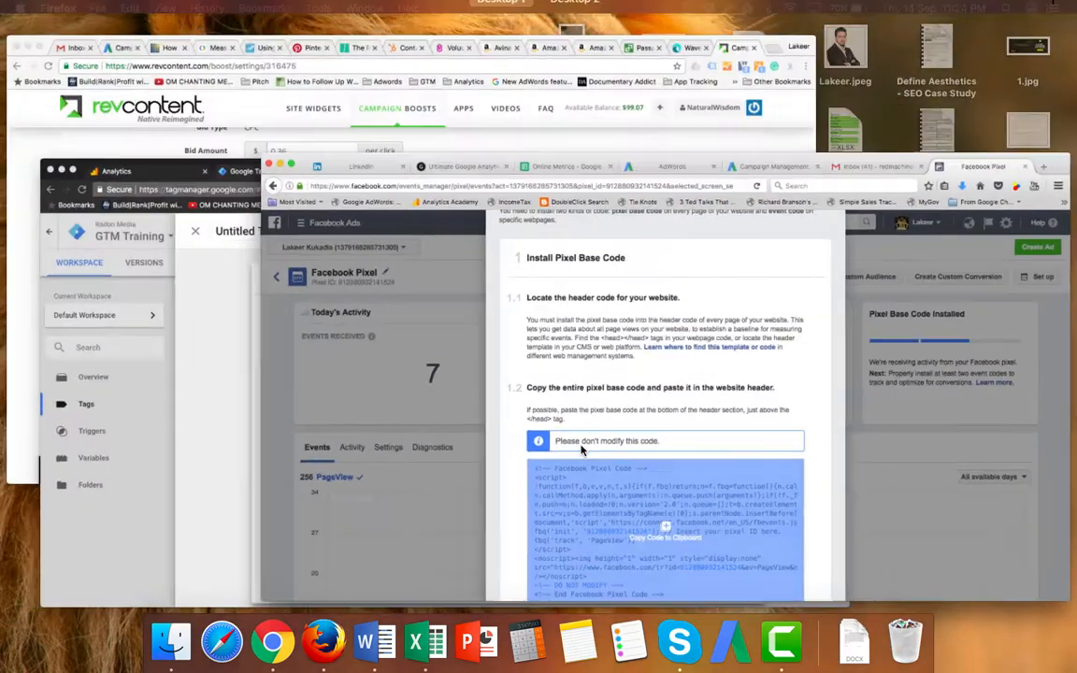
click(257, 525)
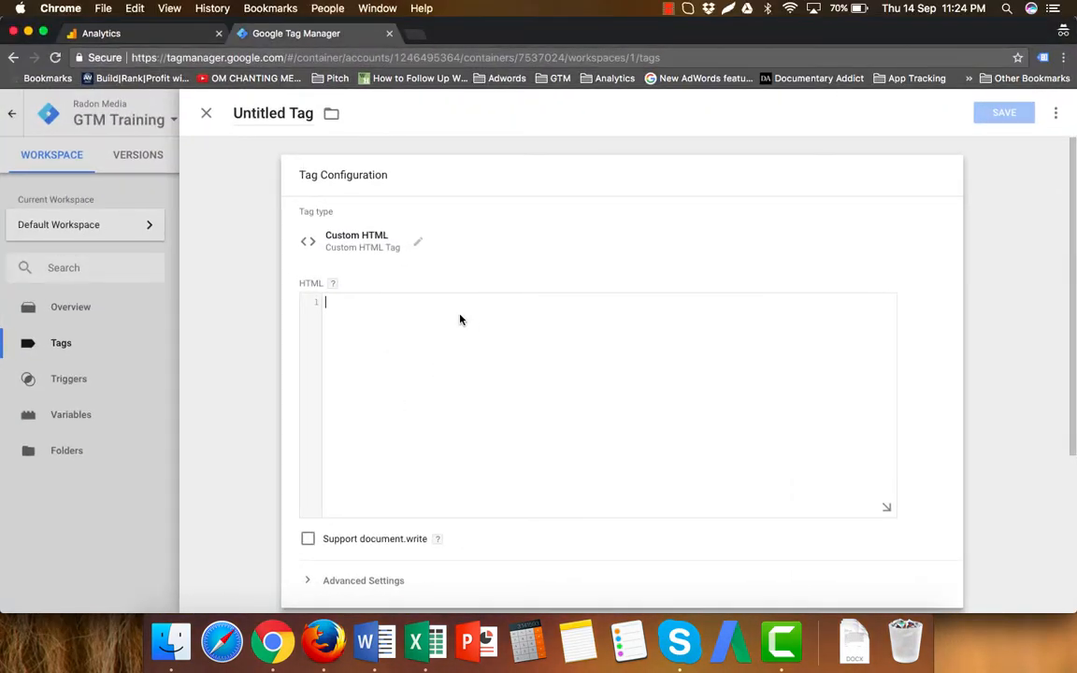
click(460, 320)
key(super+v)
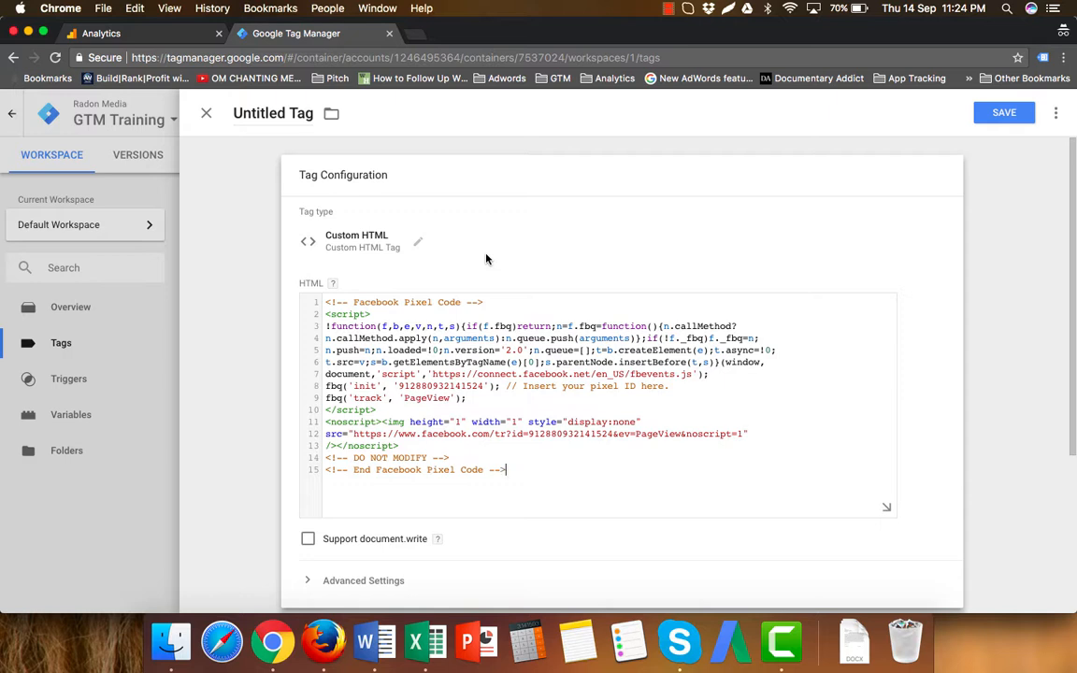
Step: Create a new trigger for the Custom HTML tag with the trigger type Page View
scroll(486, 259, down, 5)
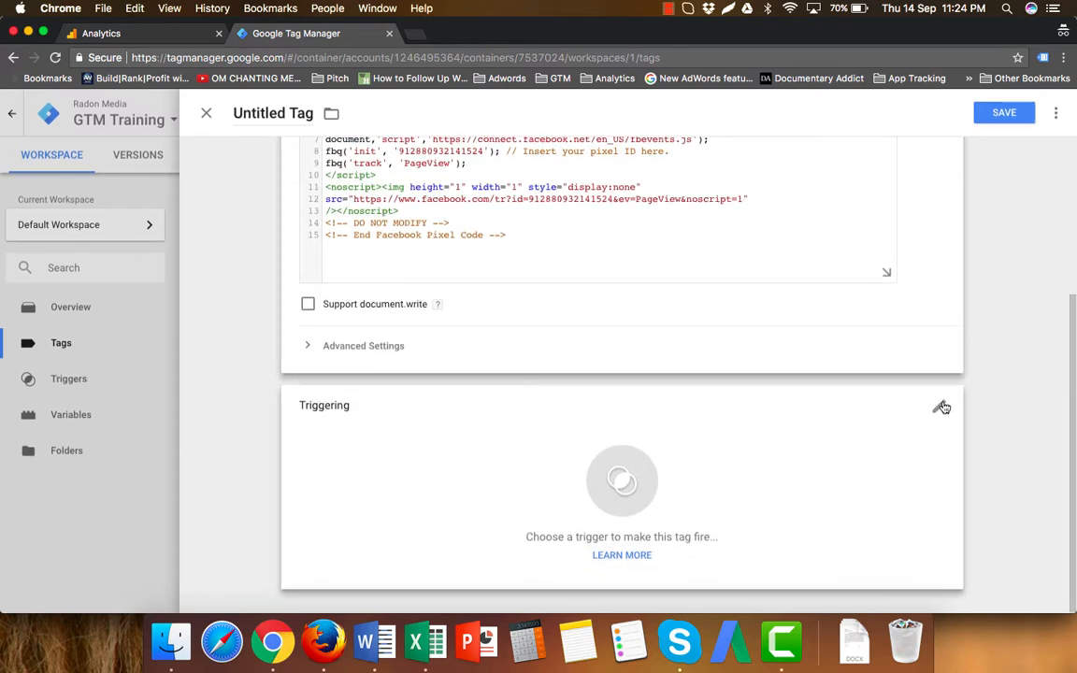
click(942, 408)
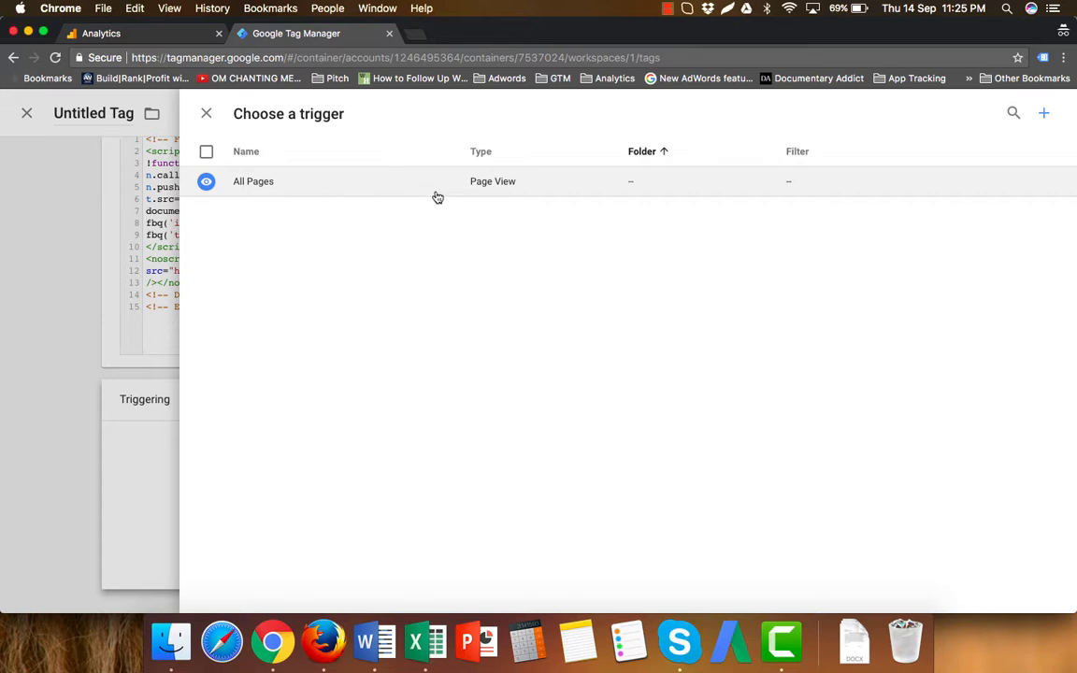
click(1045, 115)
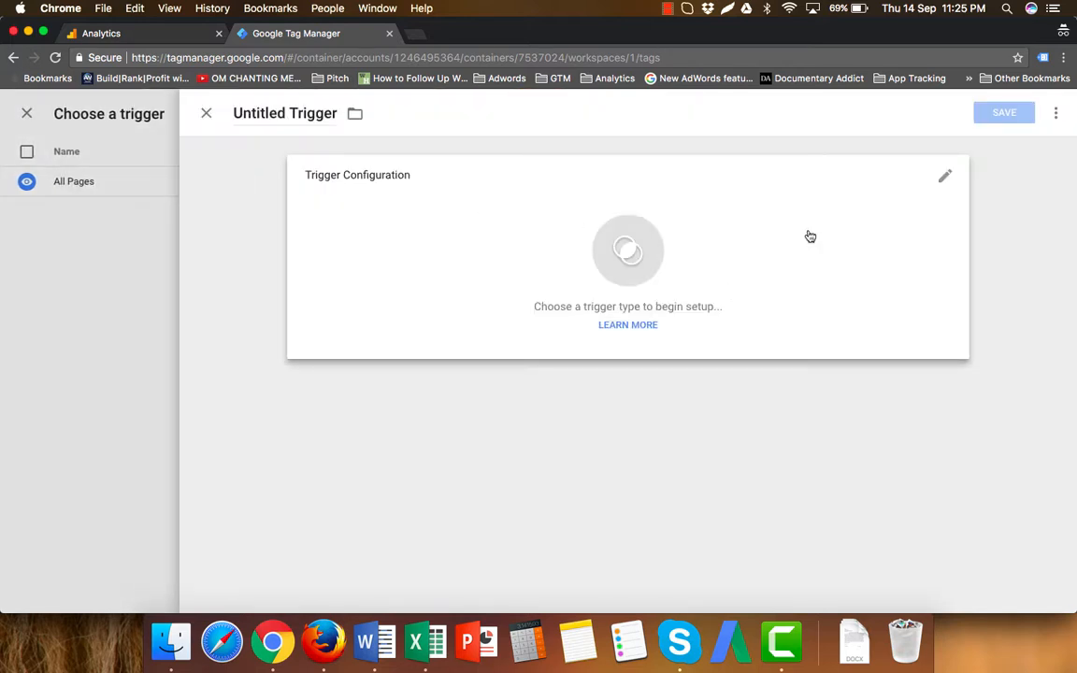
click(944, 177)
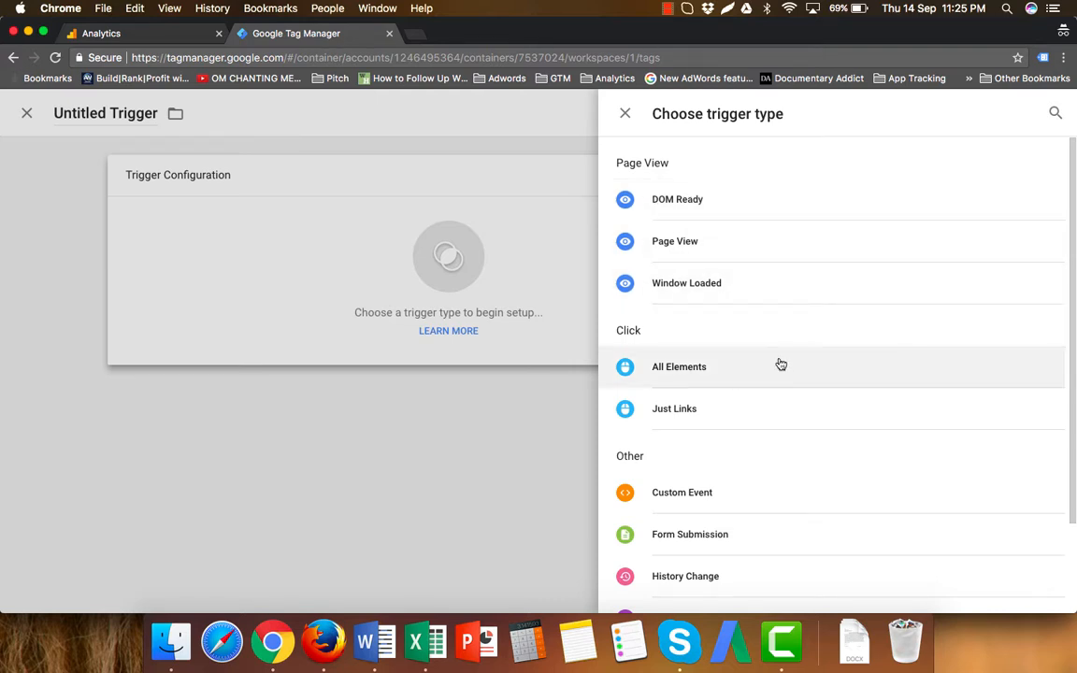
scroll(700, 369, down, 3)
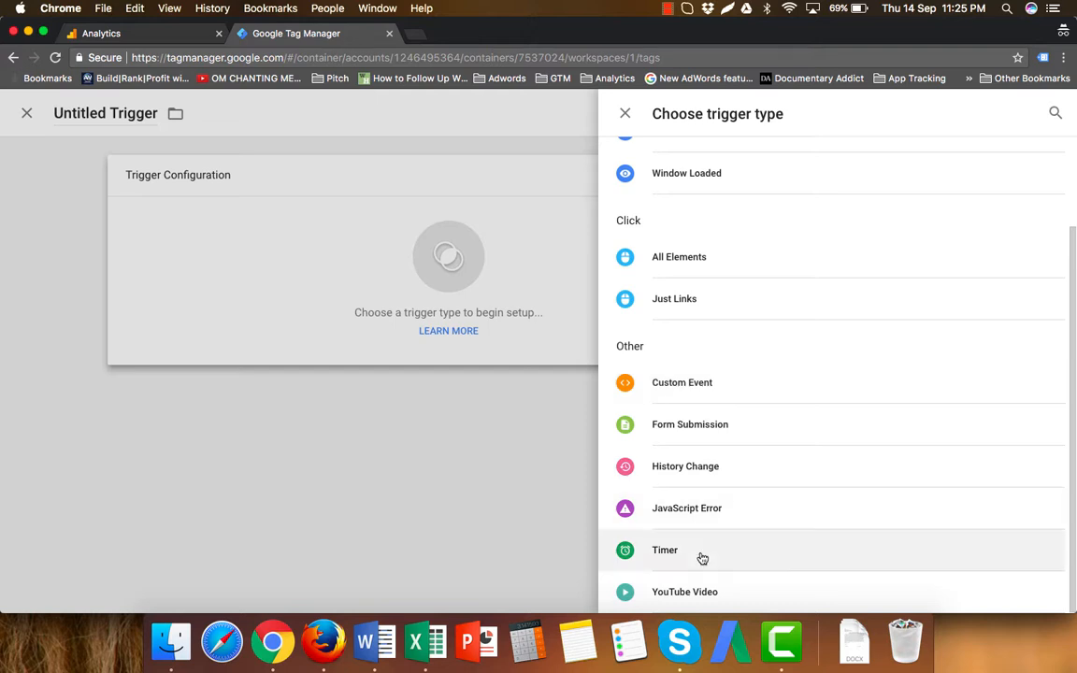
scroll(701, 557, up, 3)
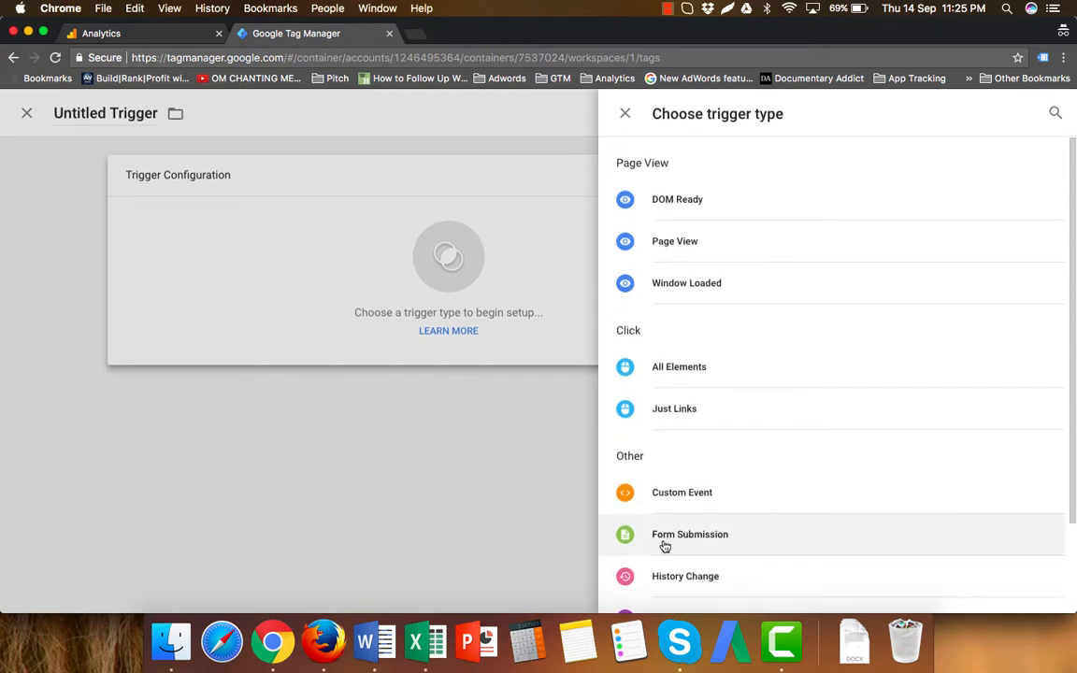
click(703, 245)
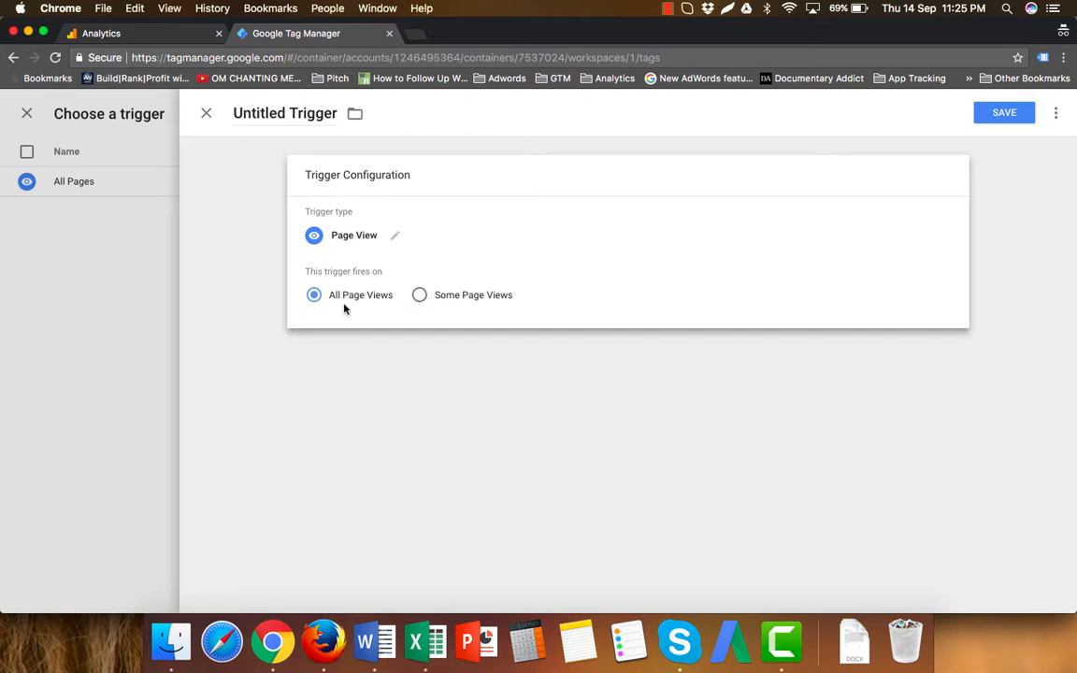
Step: Make the trigger fire on Some Page Views where Page URL contains "/thankyou"
click(422, 295)
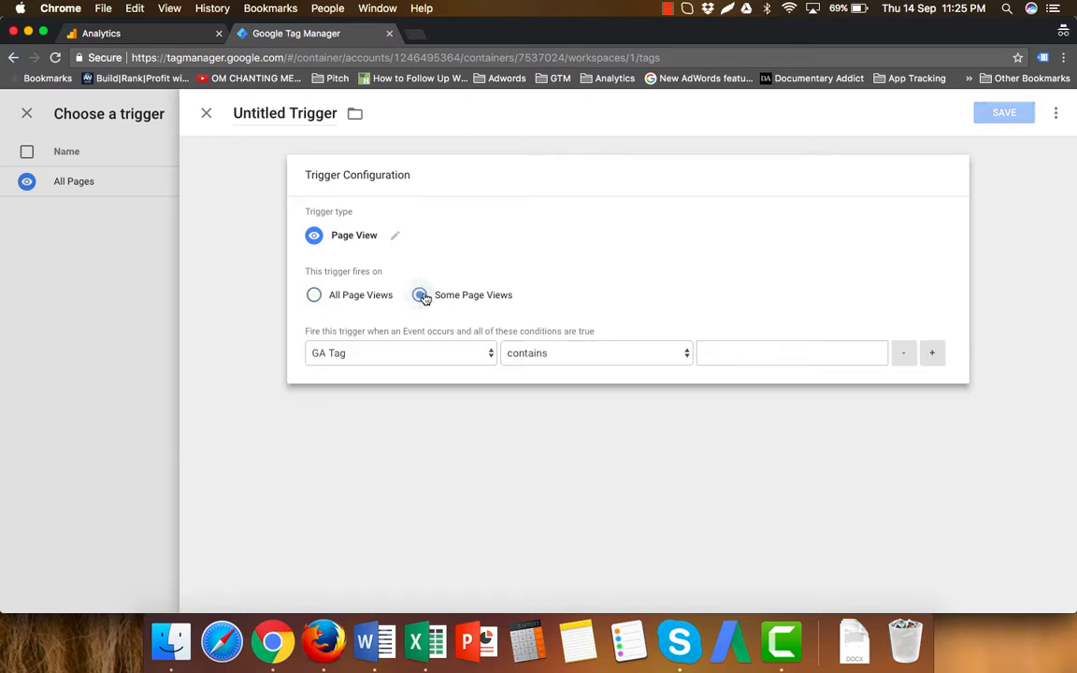
click(413, 352)
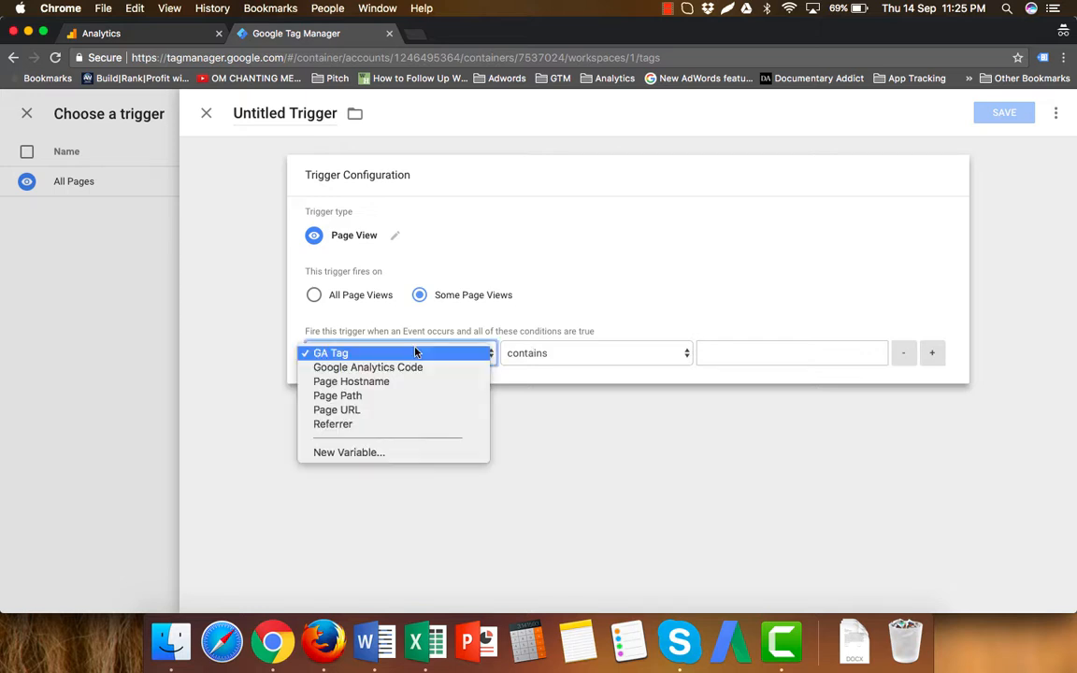
click(360, 414)
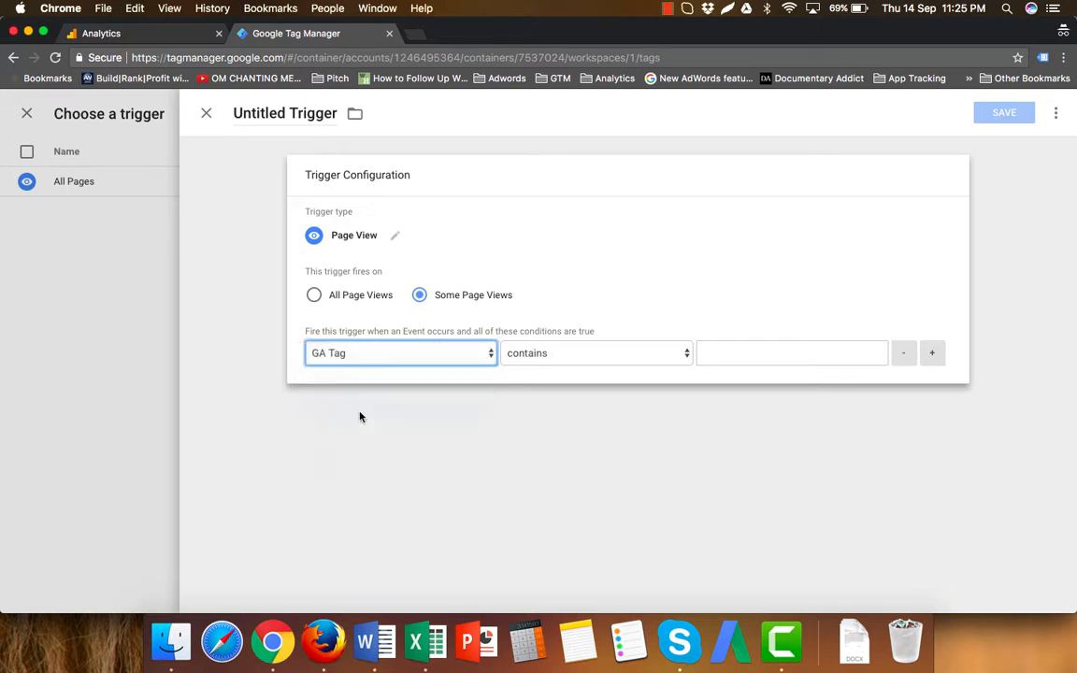
click(571, 353)
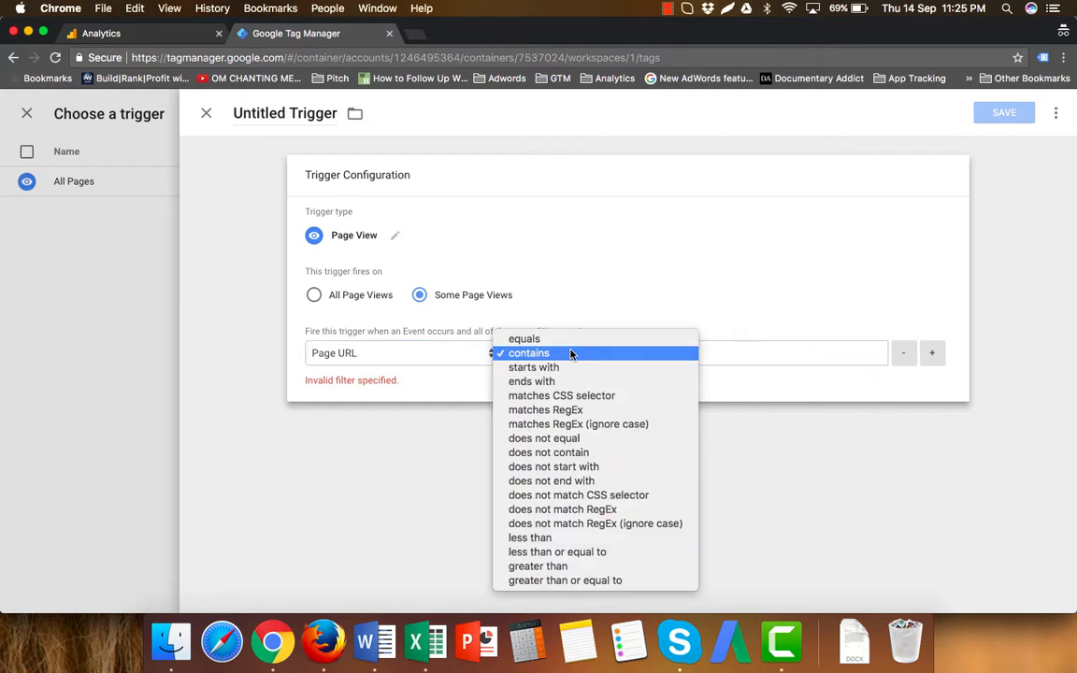
click(727, 306)
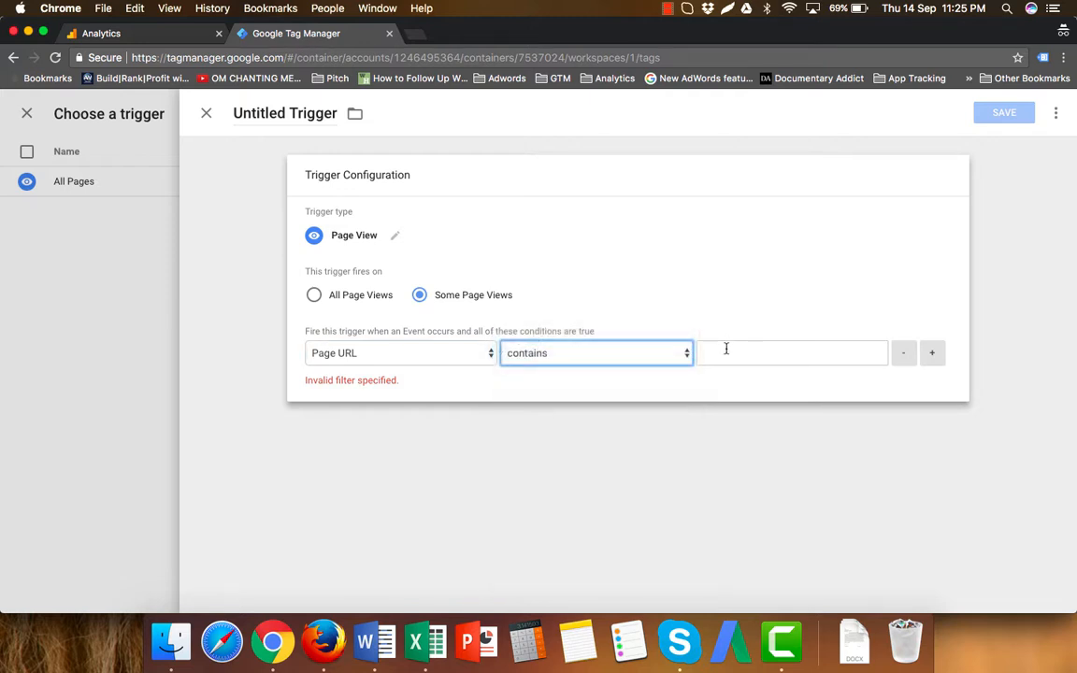
click(726, 349)
text(/than)
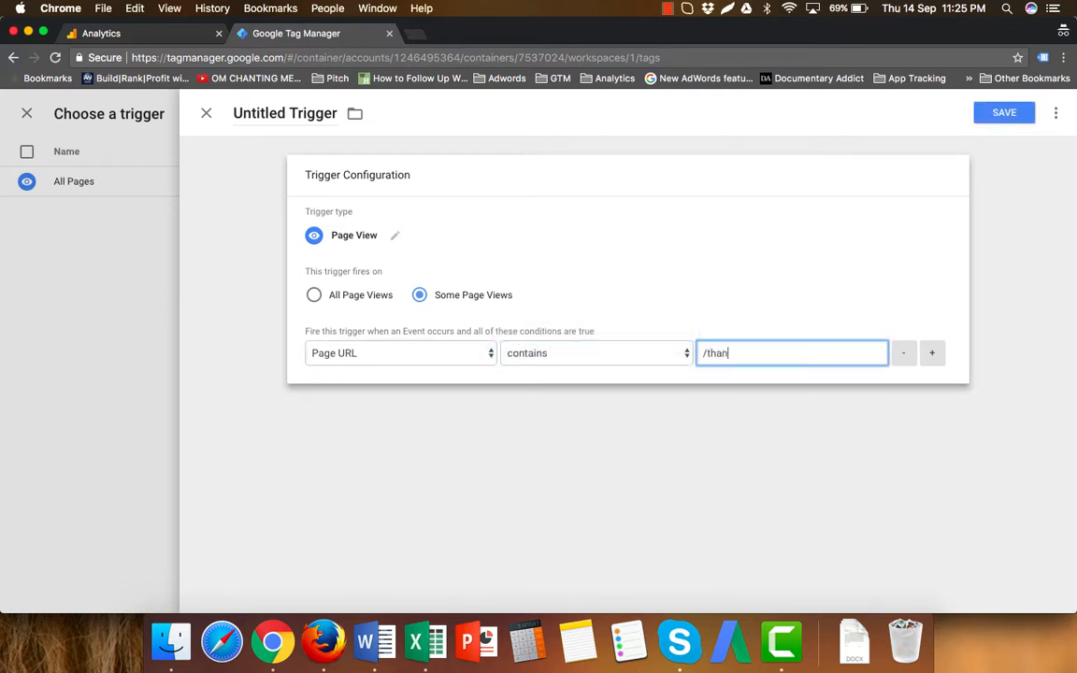
text(kyou)
click(820, 439)
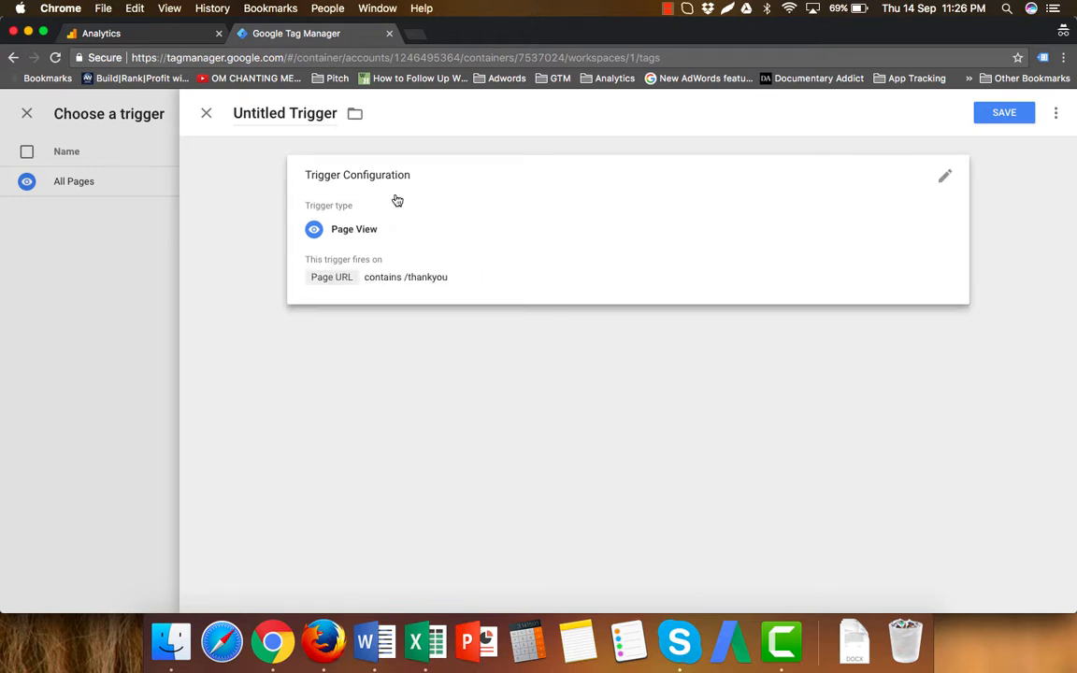
Step: Name the trigger "Thankyou Page" and save it to the tag
click(317, 112)
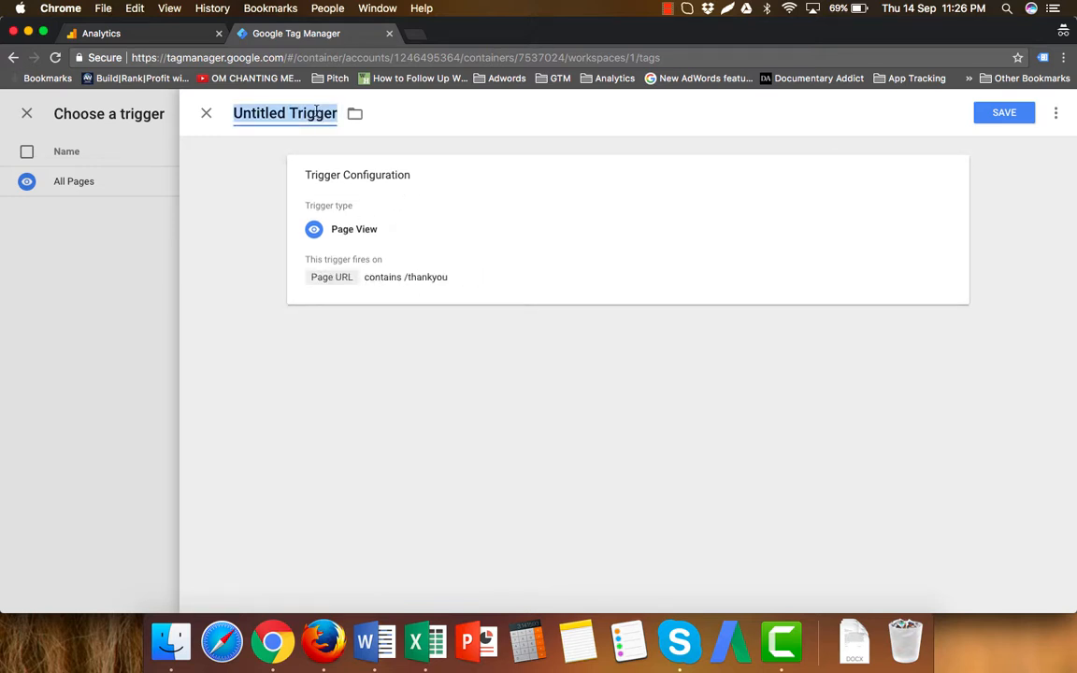
text(Thank)
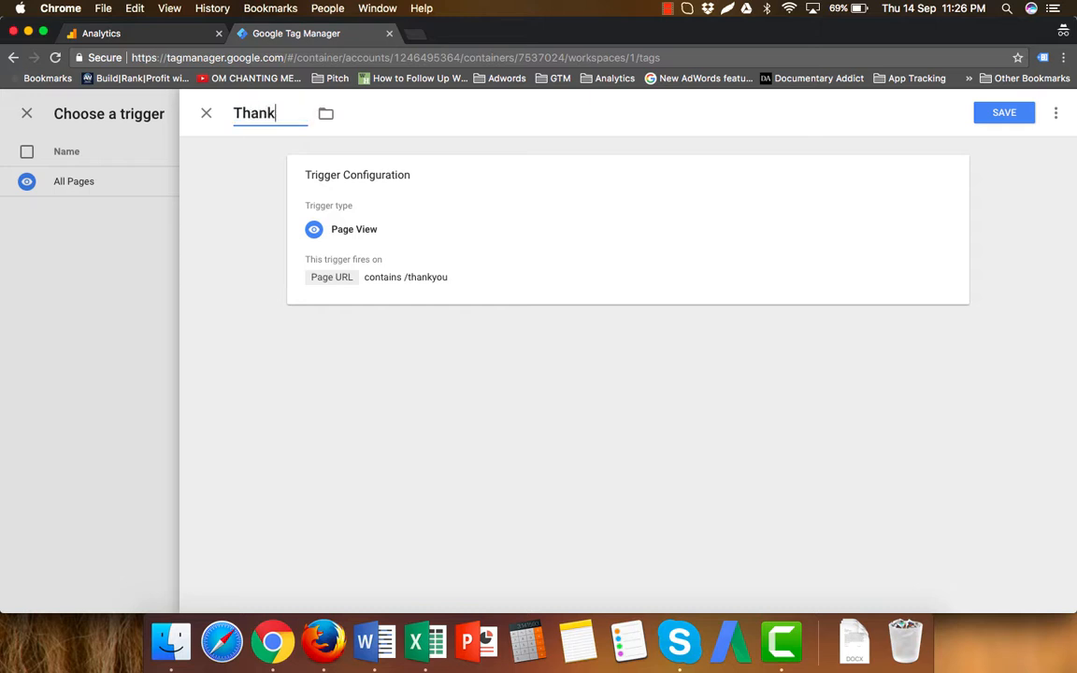
text(you Page)
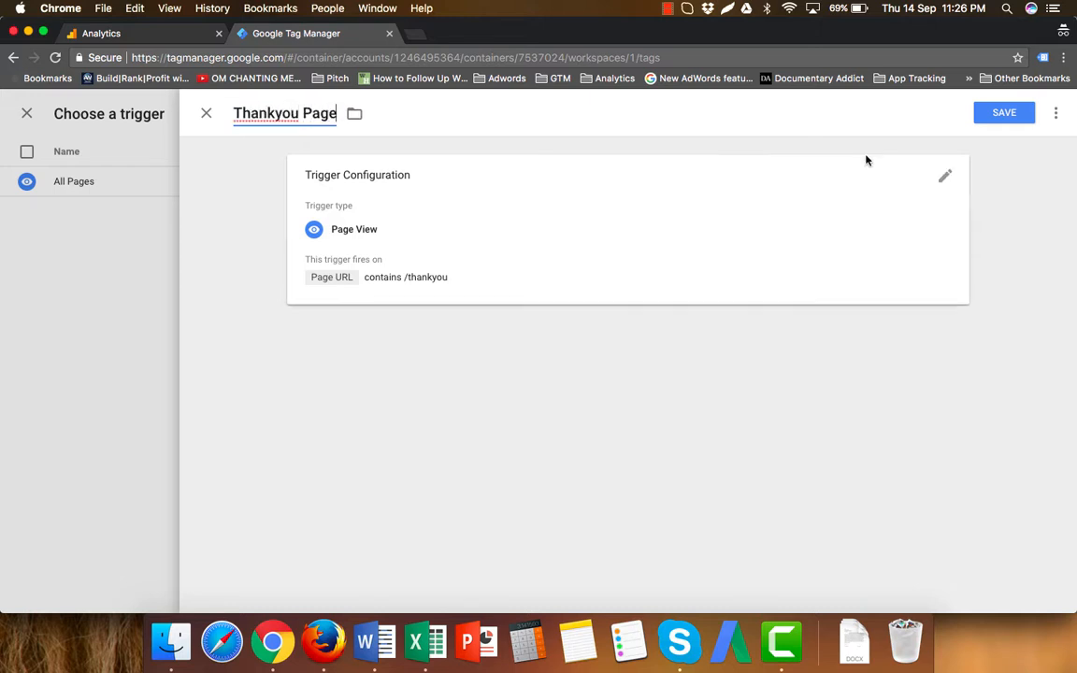
click(1013, 114)
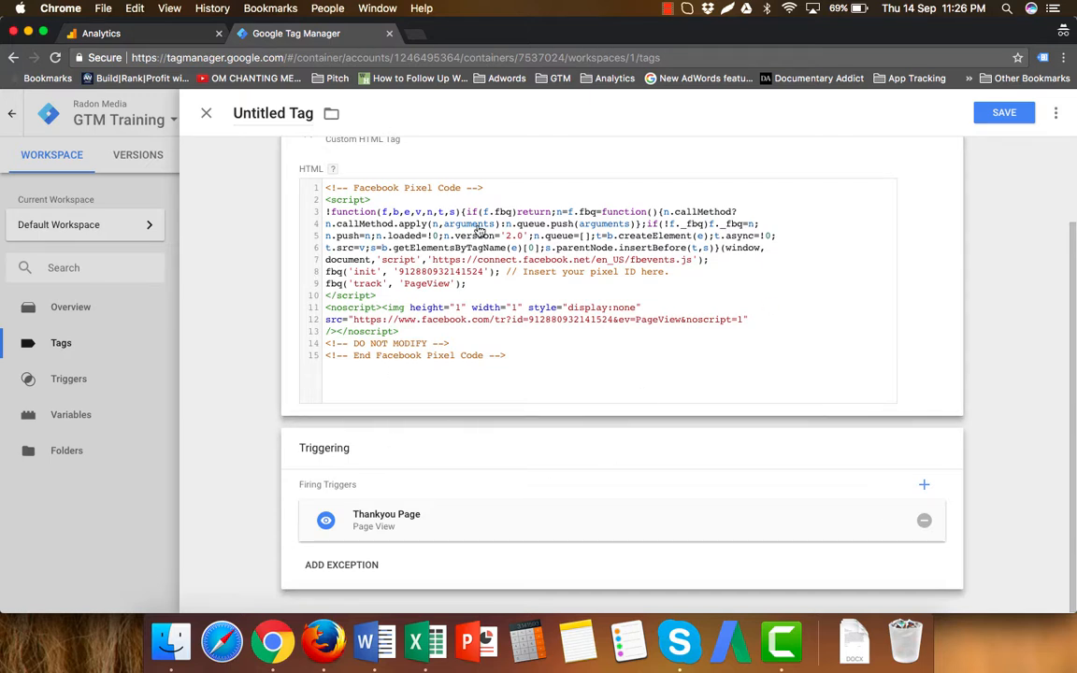
Step: Name the Custom HTML tag "Facebook Pixel" and save it
scroll(479, 231, up, 2)
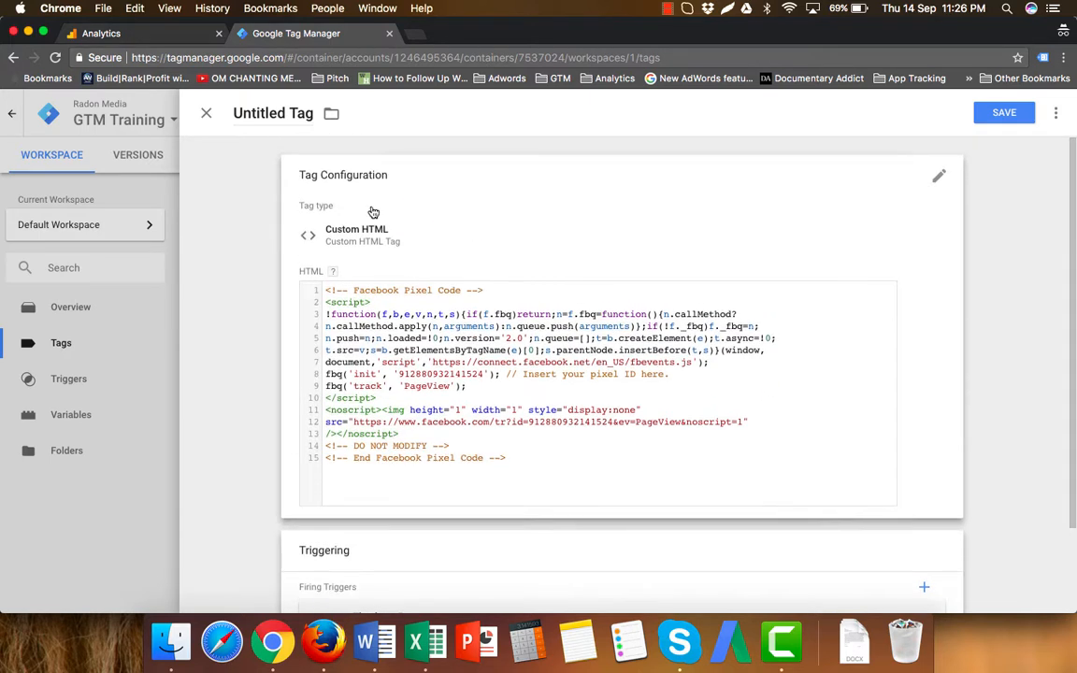
triple_click(278, 114)
text(F)
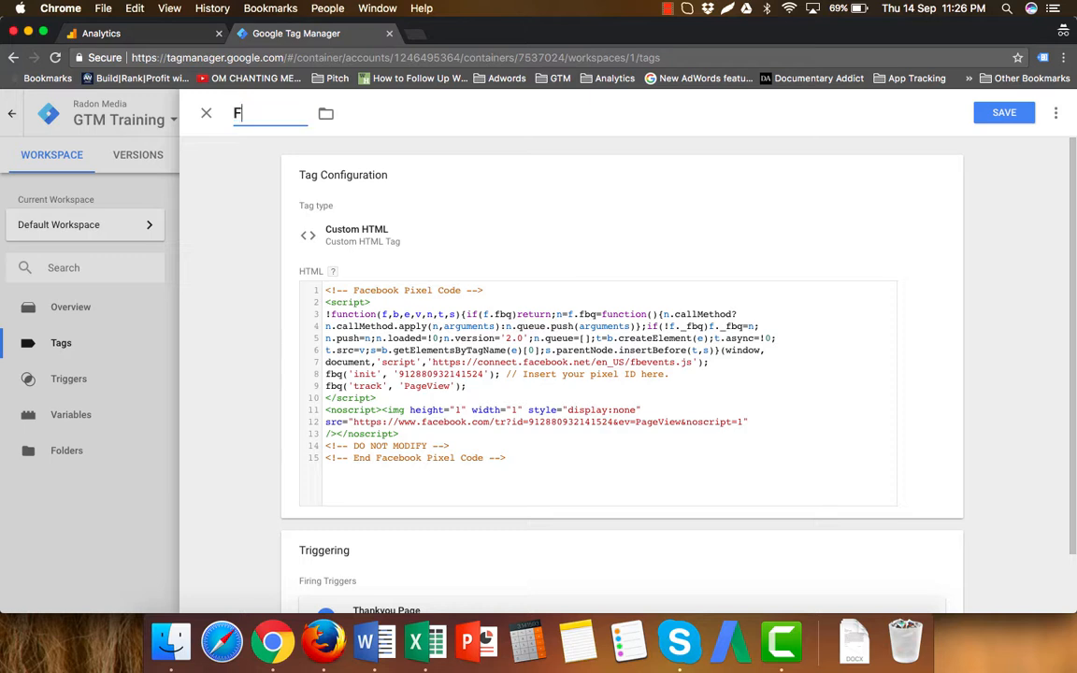
text(acebook Pixel)
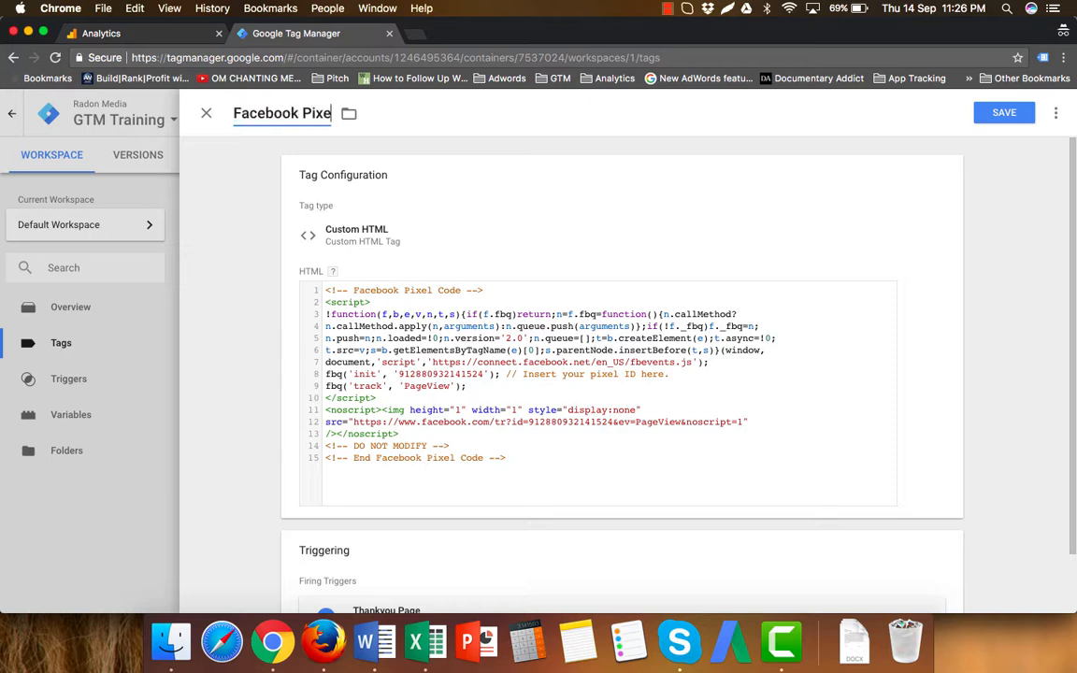
click(1010, 114)
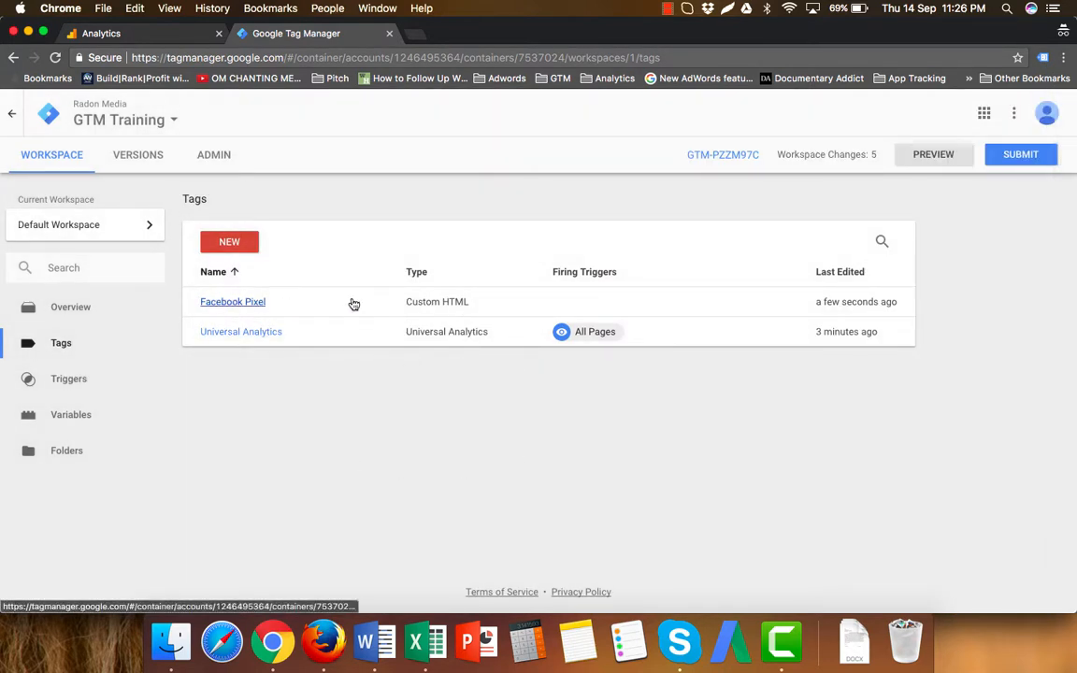
Step: Reopen the Facebook Pixel tag, review the configuration of its Thankyou Page trigger, and close both without changes
click(246, 306)
click(519, 303)
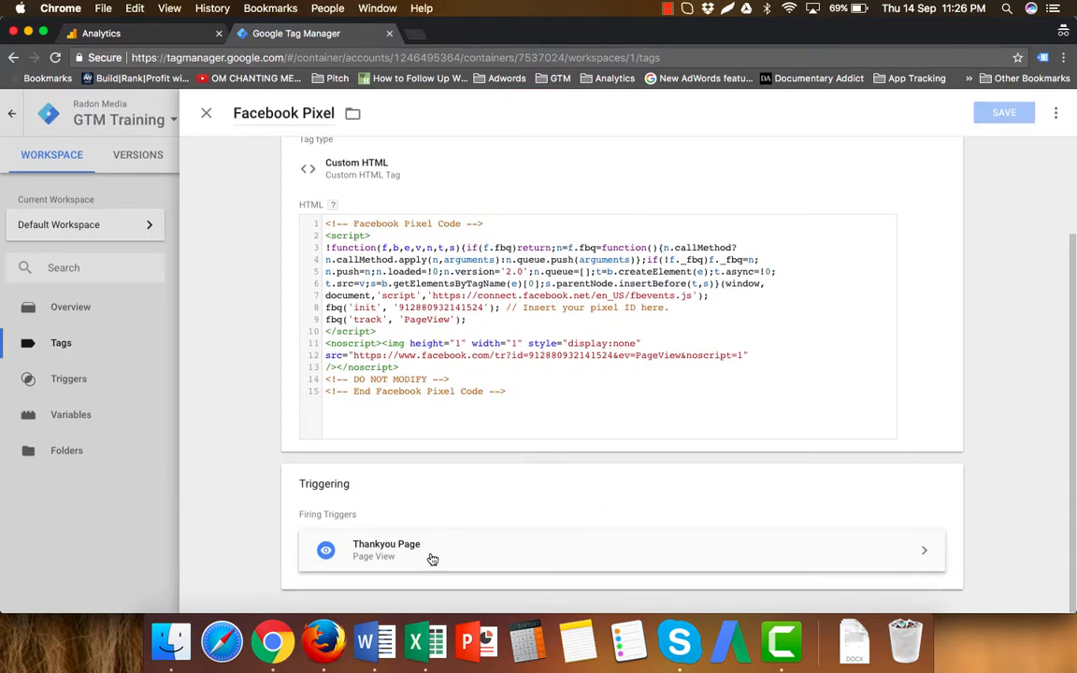
click(898, 550)
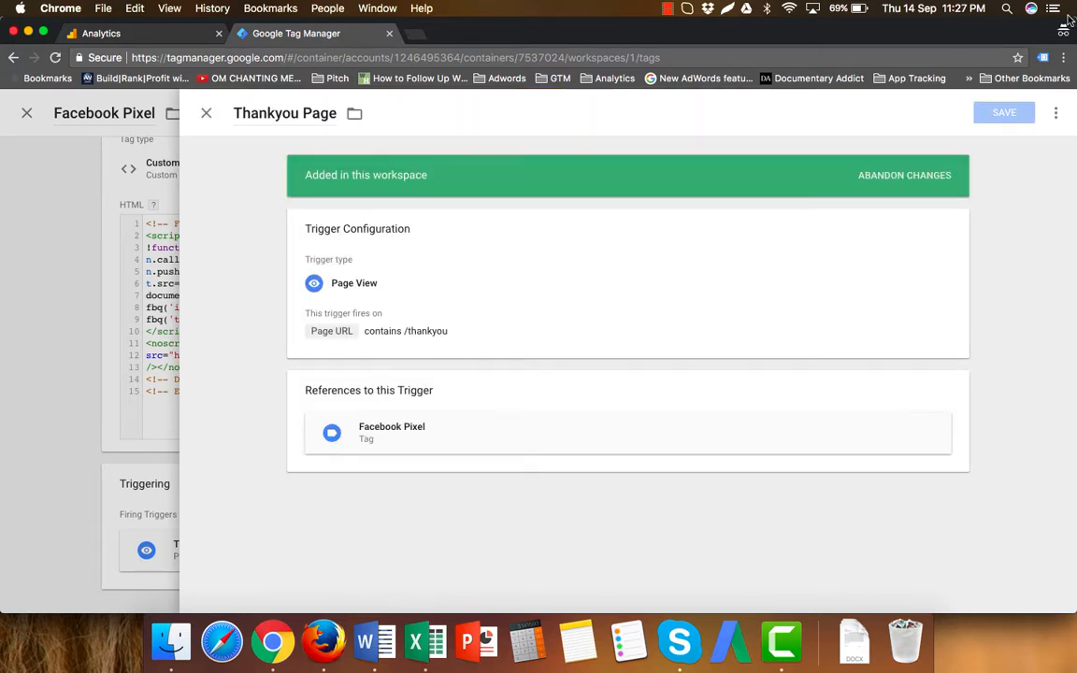
click(205, 113)
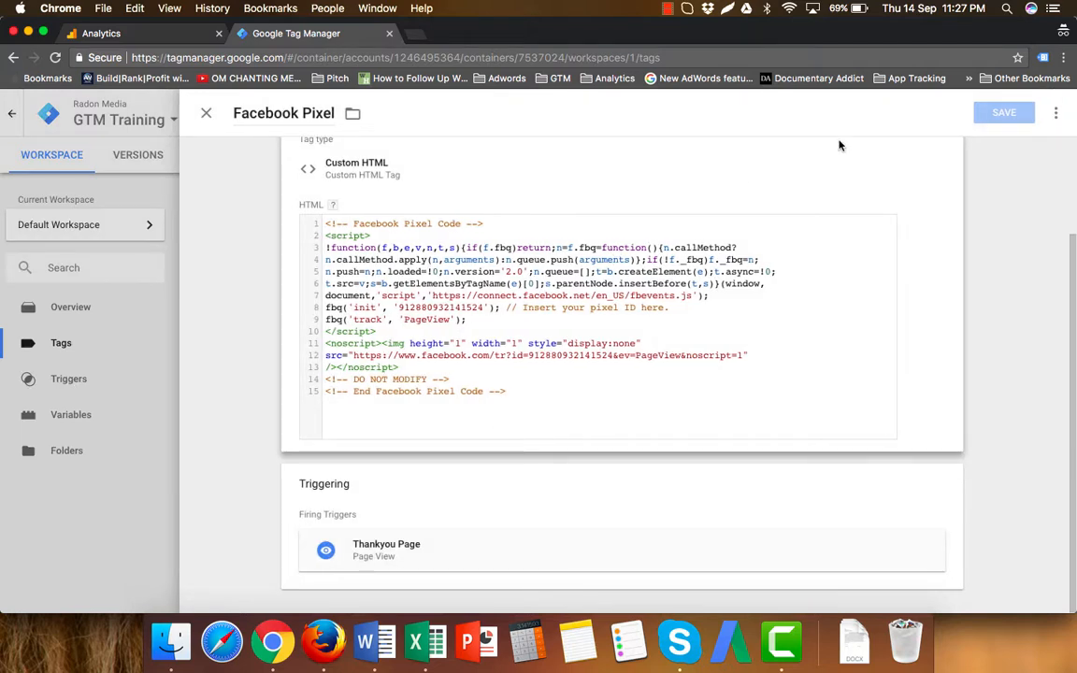
click(206, 113)
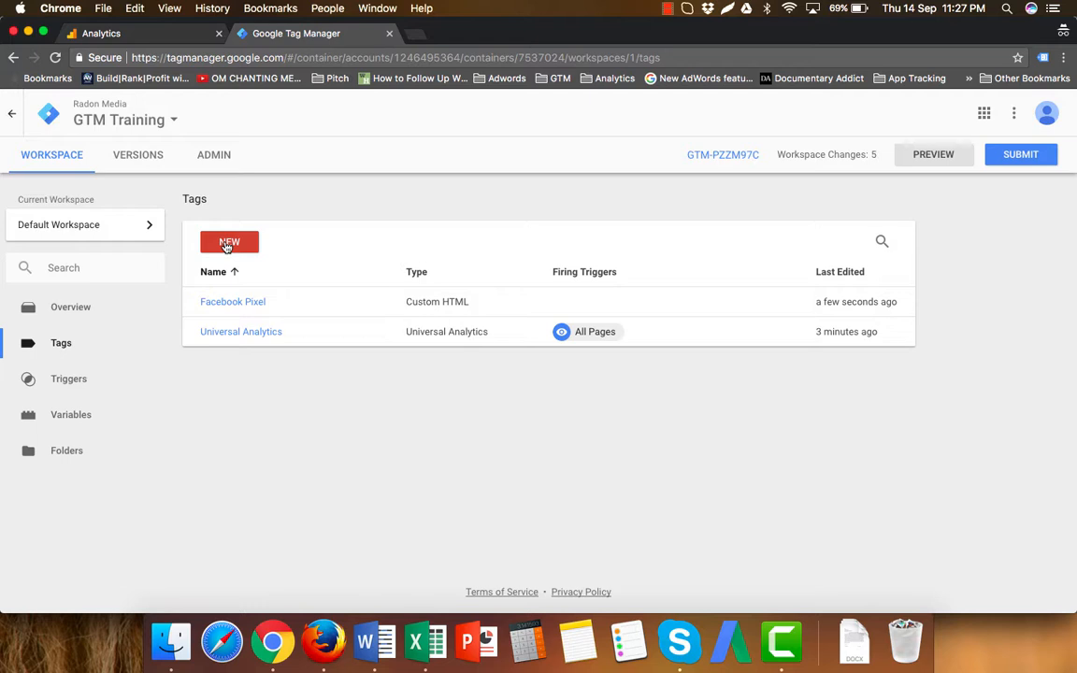
Step: Start a new tag and search the available tag types for "revcon", clearing the search after checking
click(226, 246)
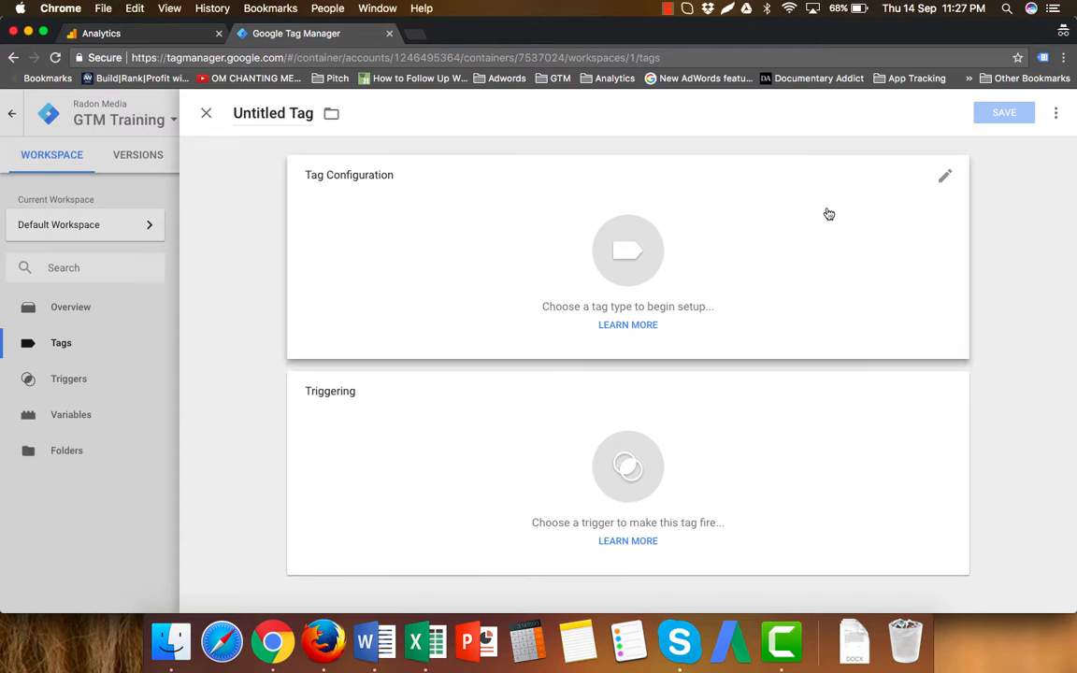
click(946, 177)
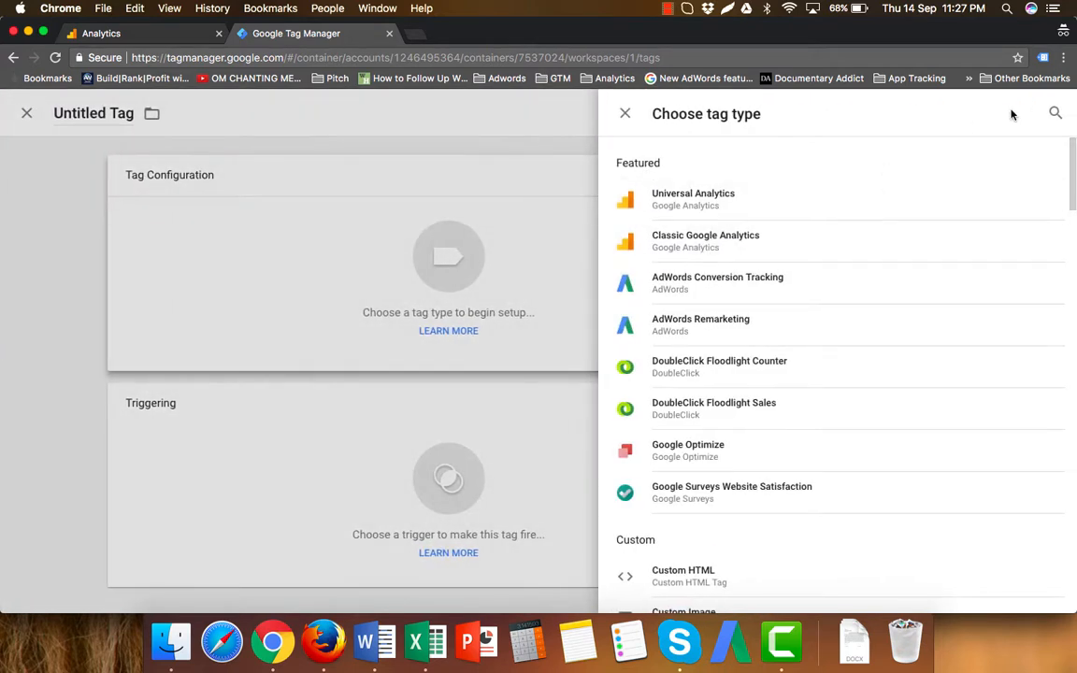
click(1053, 113)
text(rev)
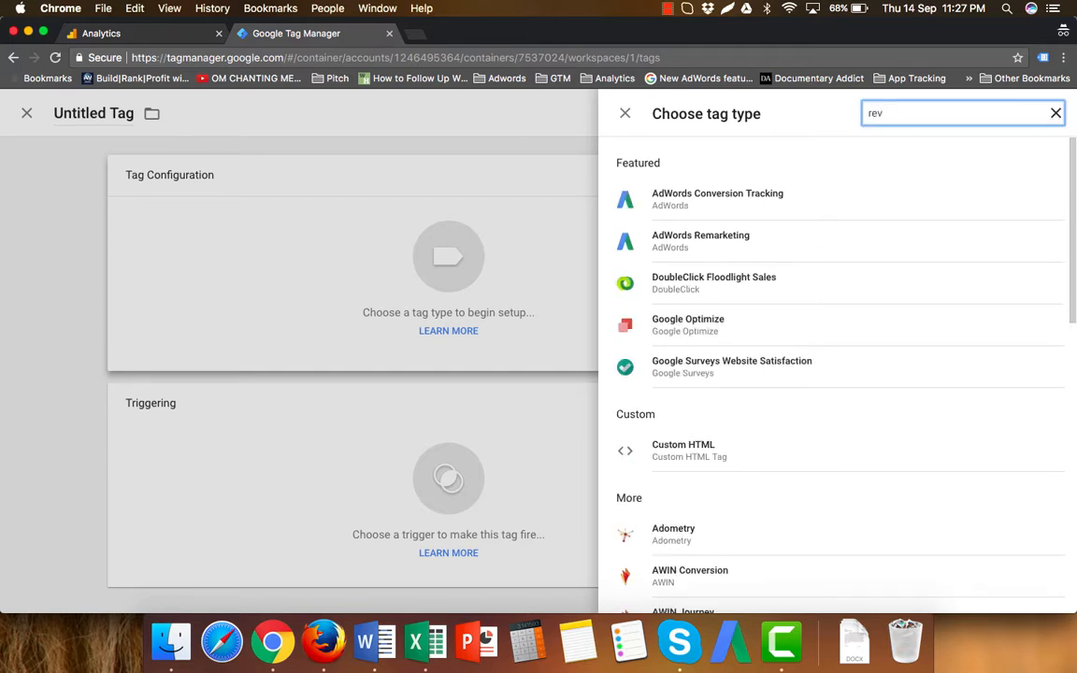
text(con)
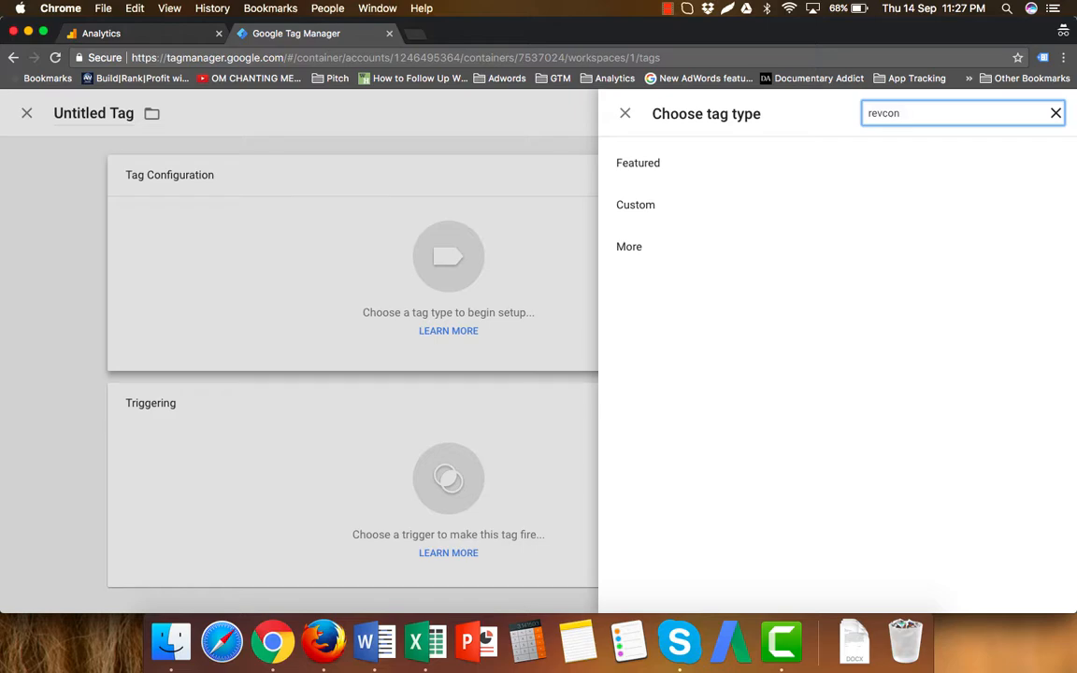
click(1055, 113)
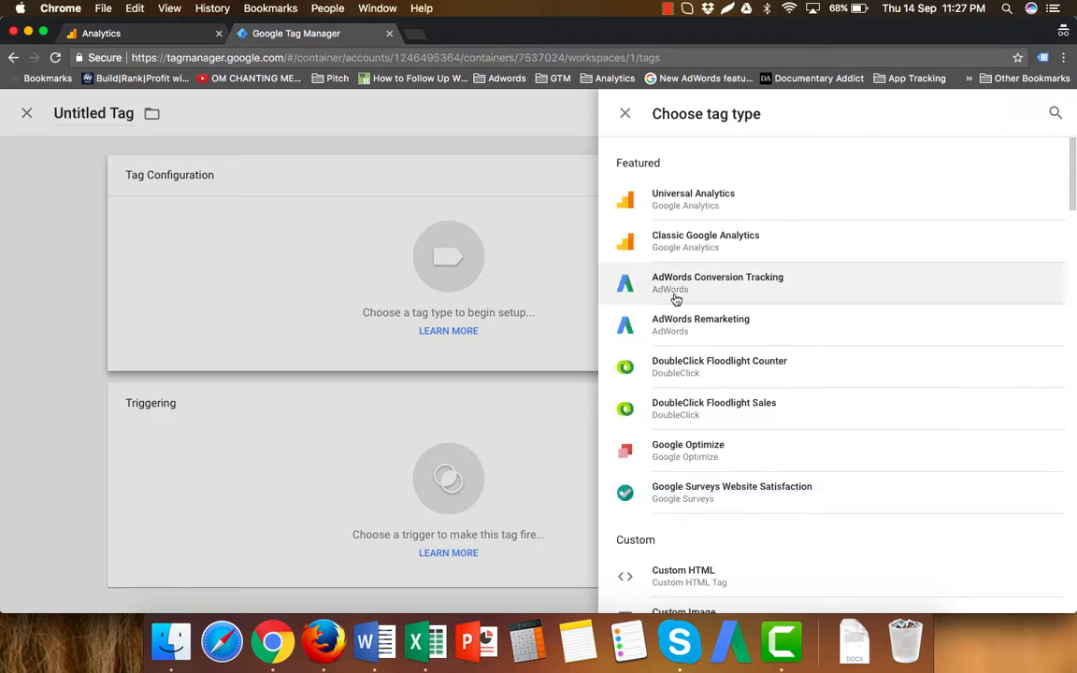
Step: Switch to the Revcontent campaign boost settings in Chrome and copy the full code of the "BBH - Sale" conversion pixel
key(ctrl+Up)
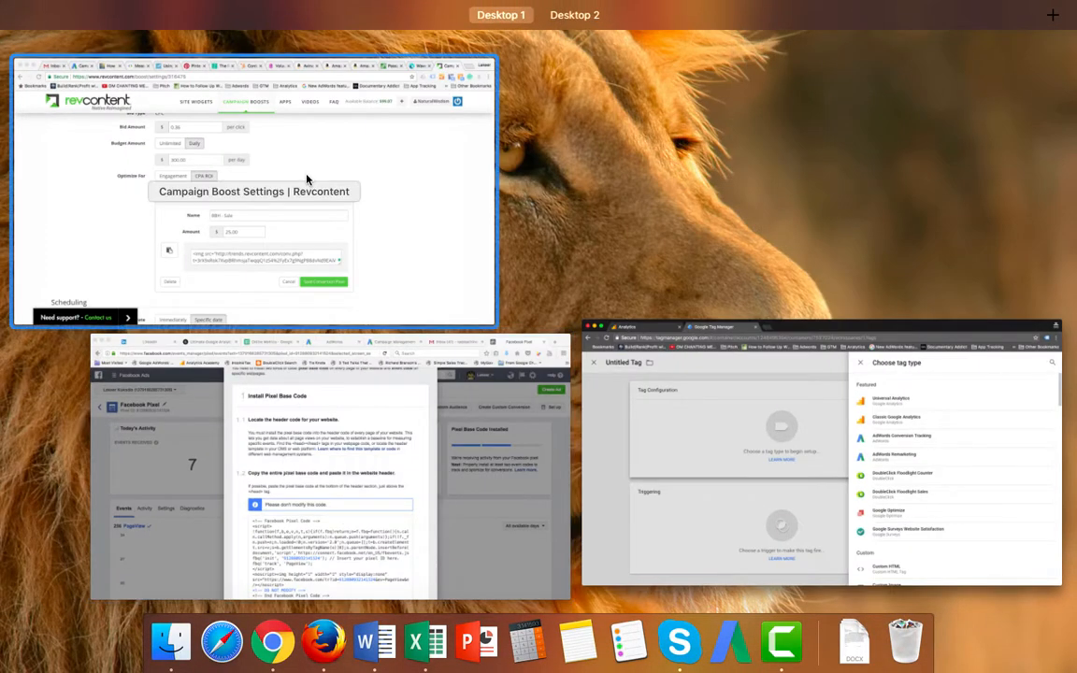
click(308, 179)
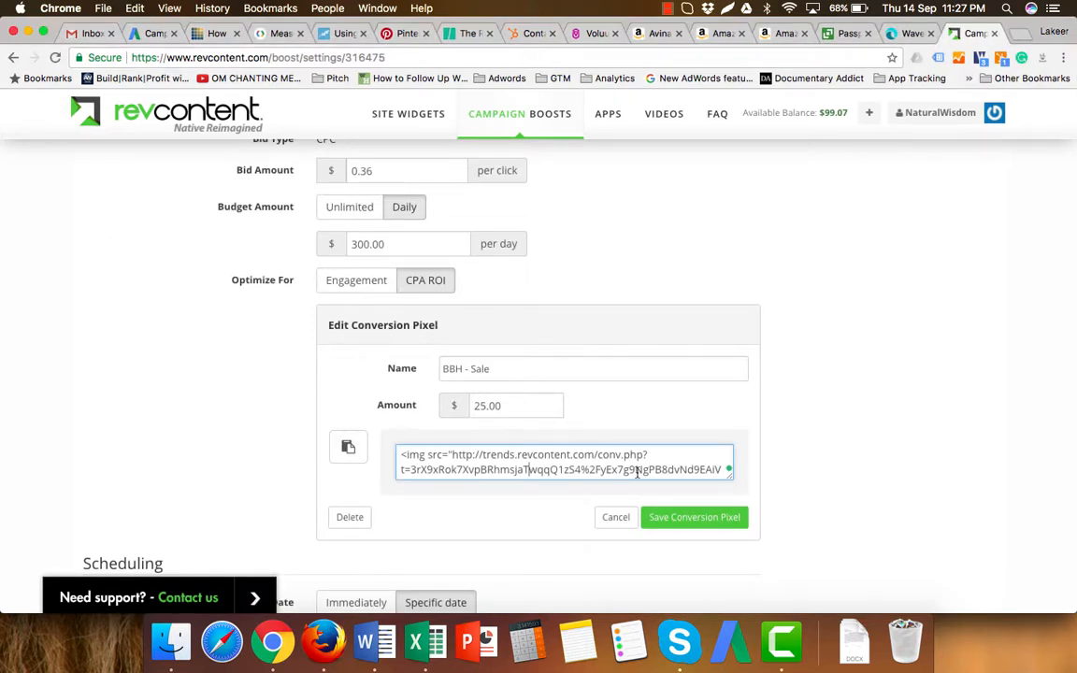
key(super+a)
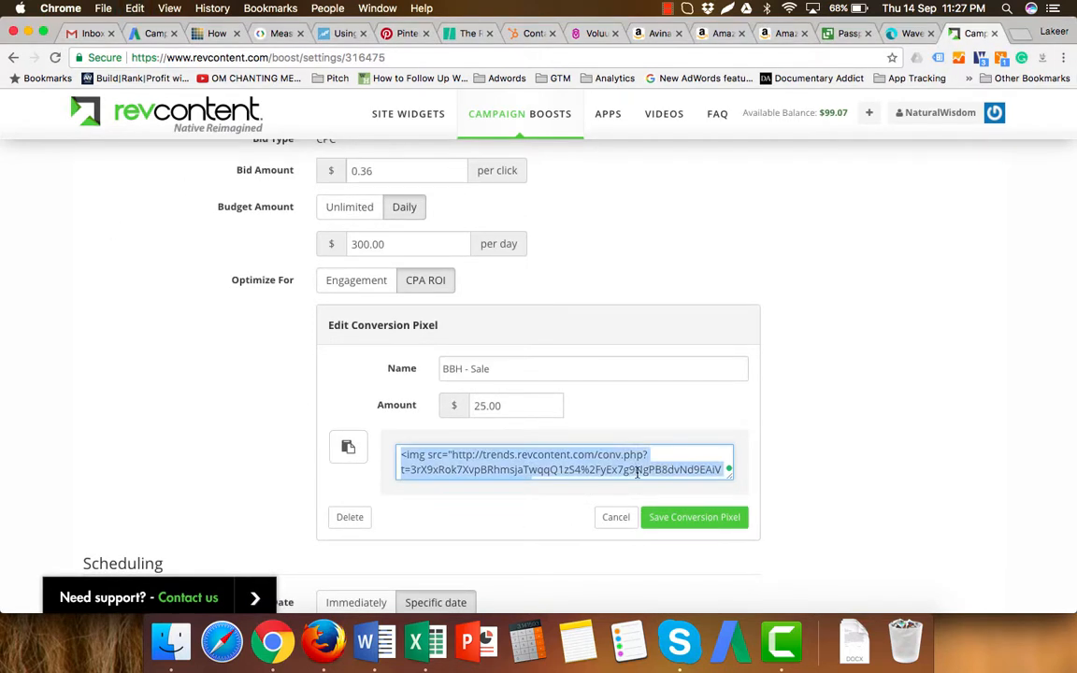
key(super+c)
Step: Return to Google Tag Manager, make the new tag a Custom Image tag, and paste the pixel code as its Image URL
key(ctrl+Up)
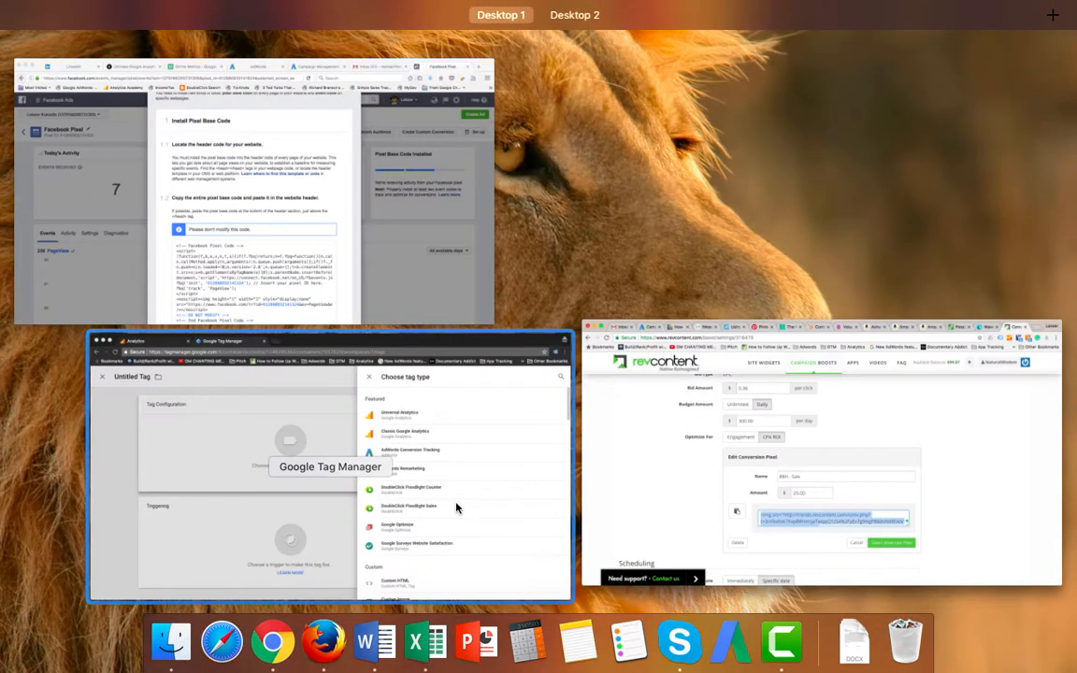
click(456, 507)
scroll(815, 260, down, 3)
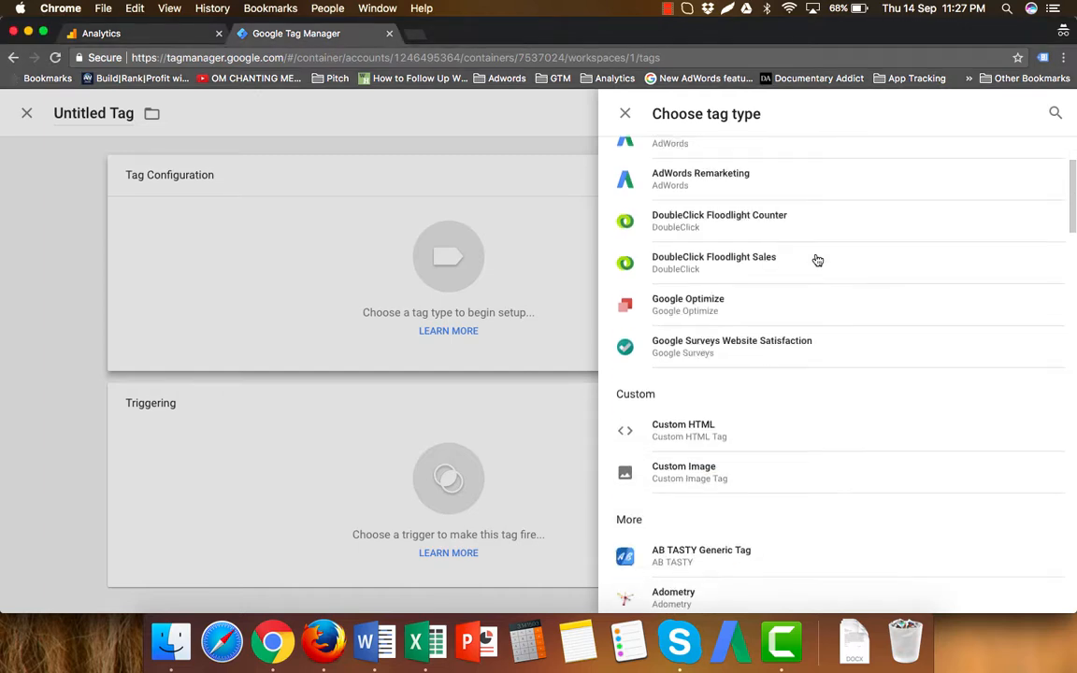
click(684, 472)
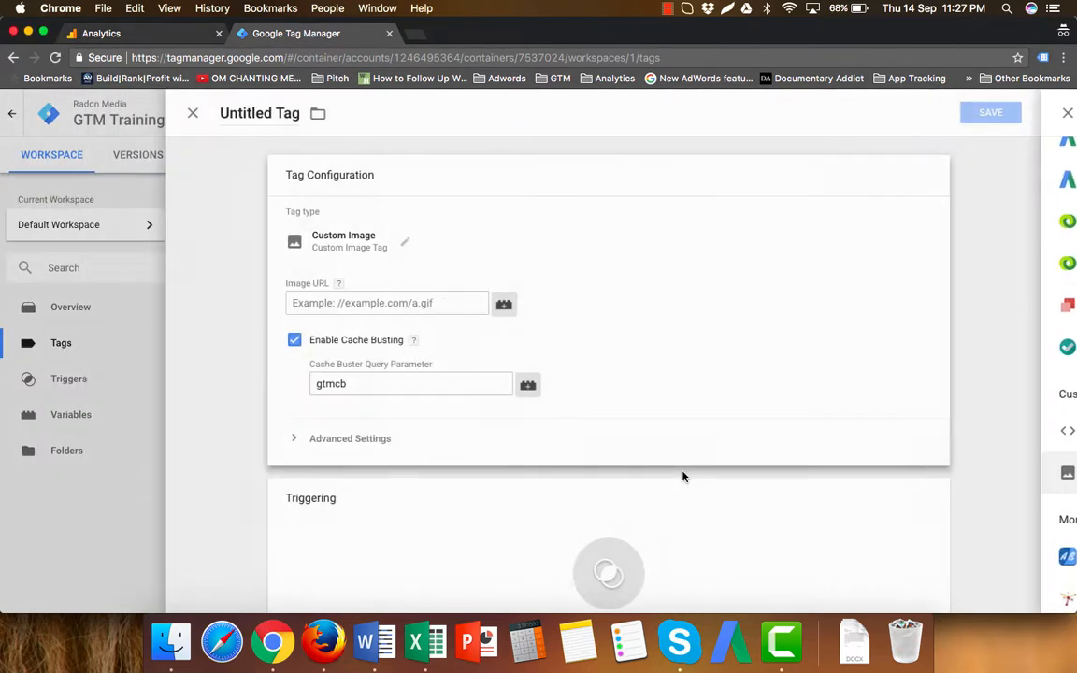
click(445, 306)
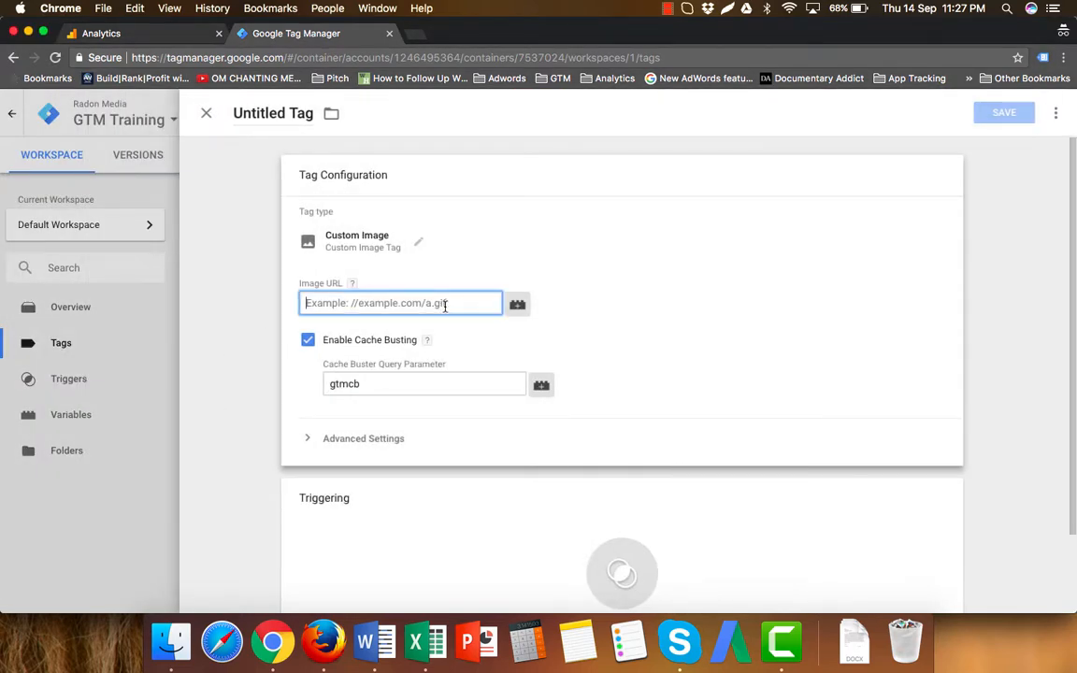
key(super+v)
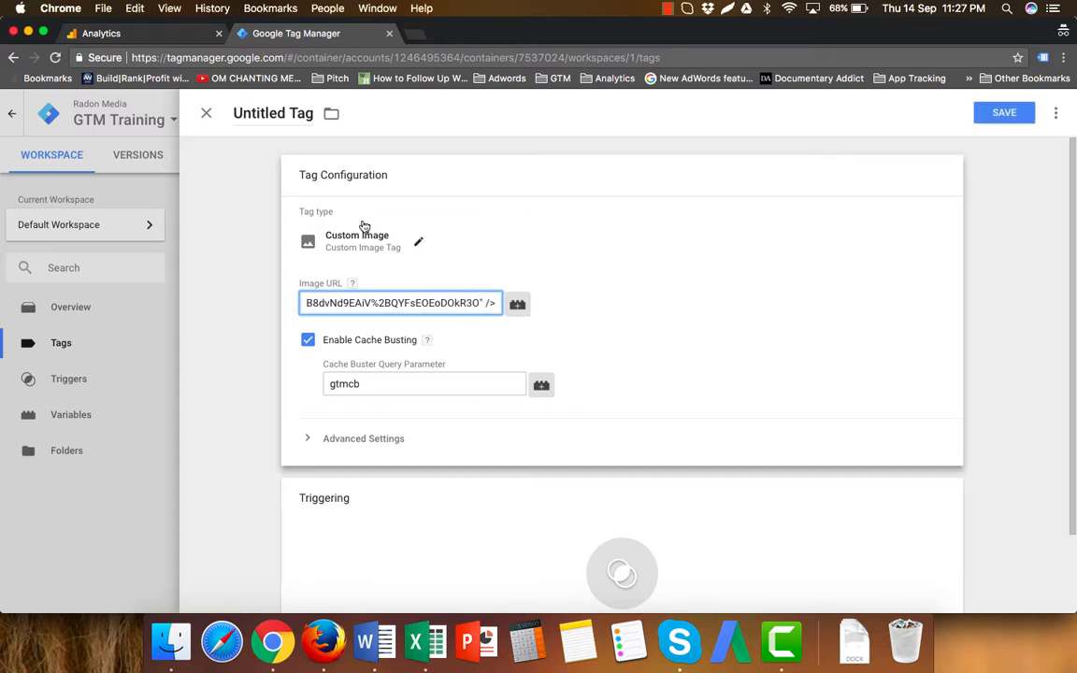
Step: Strip the opening <img src=" and the closing /> of the image markup from the pasted Image URL
key(super+Left)
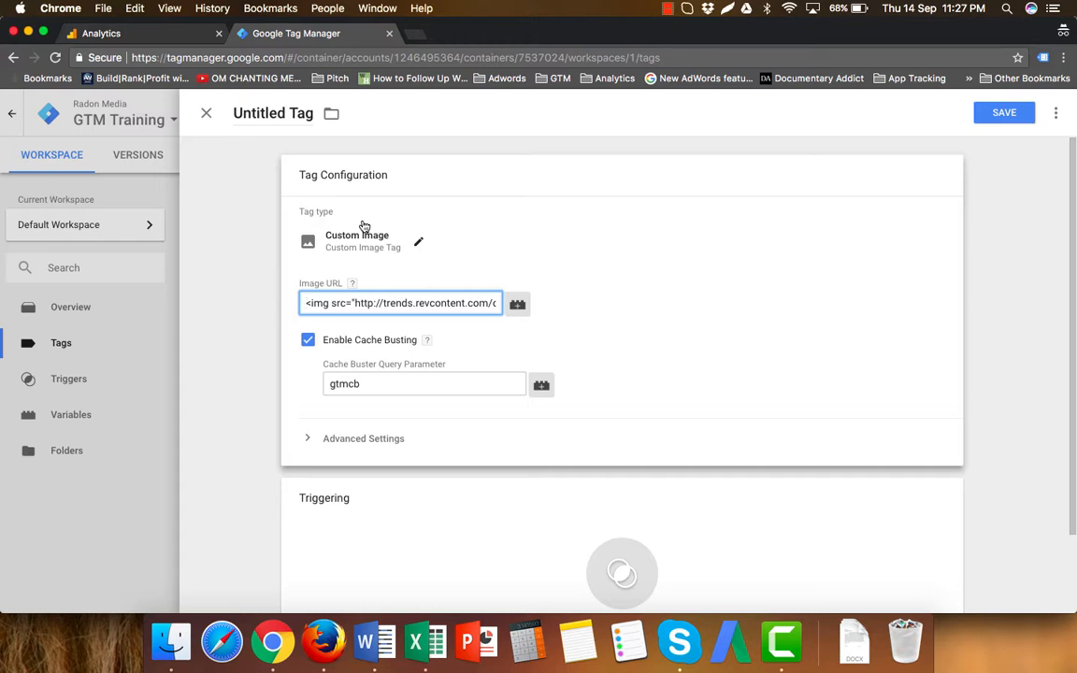
key(shift+Right)
key(shift+Right)
key(shift+Right)
key(shift+Right)
key(shift+Right)
key(shift+Right)
key(shift+Right)
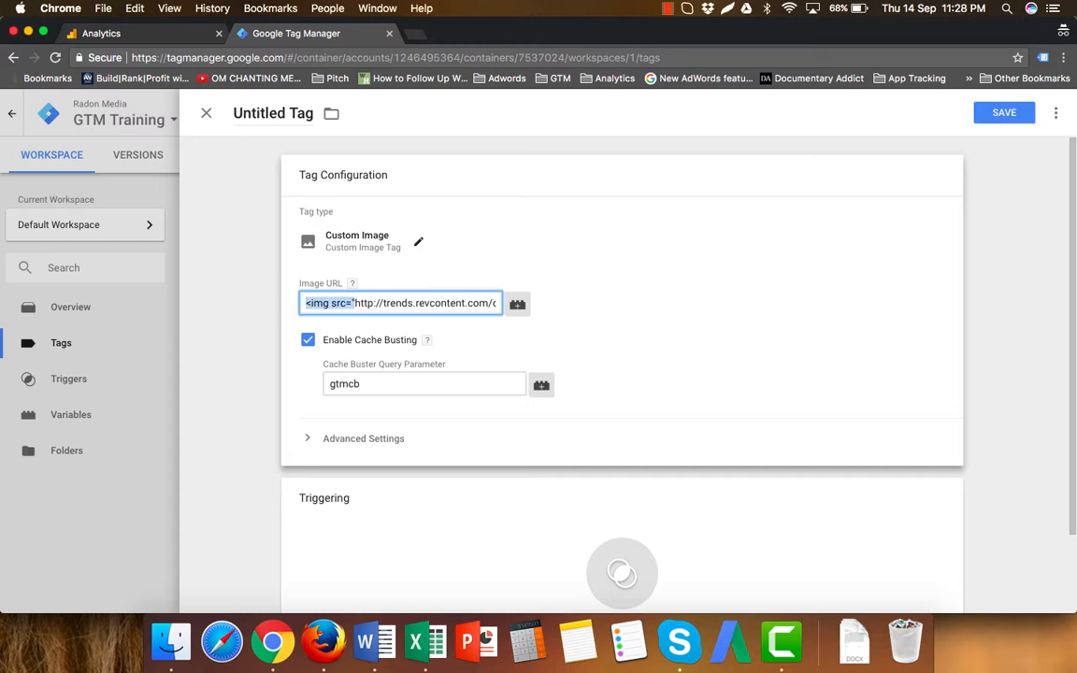
key(BackSpace)
key(super+Right)
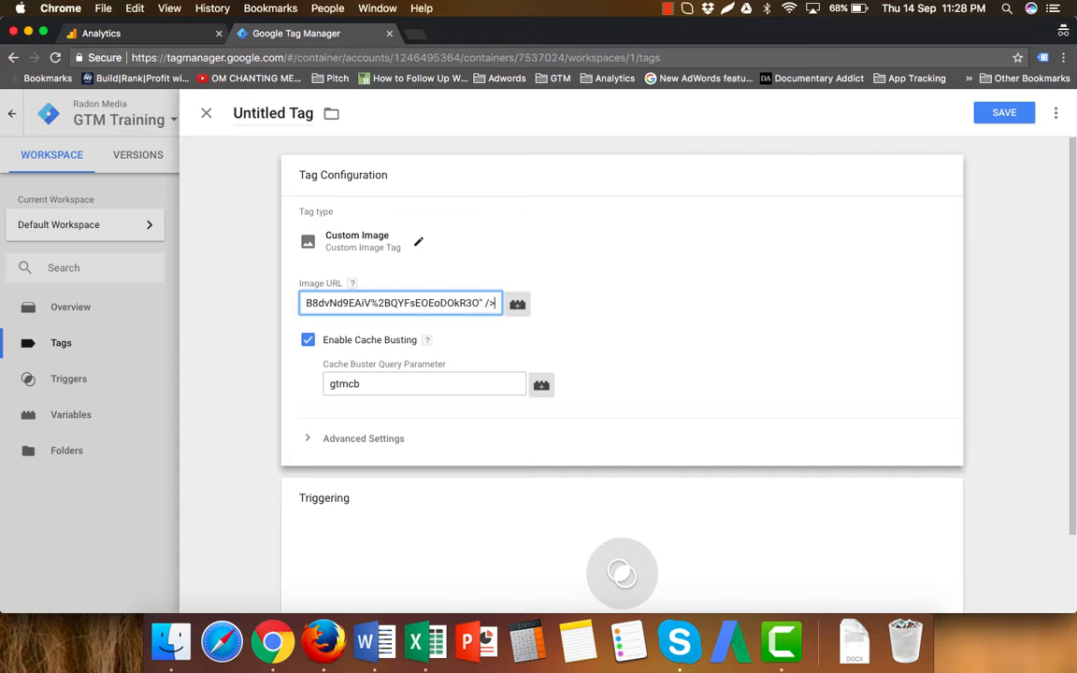
key(BackSpace)
key(BackSpace)
key(BackSpace)
key(BackSpace)
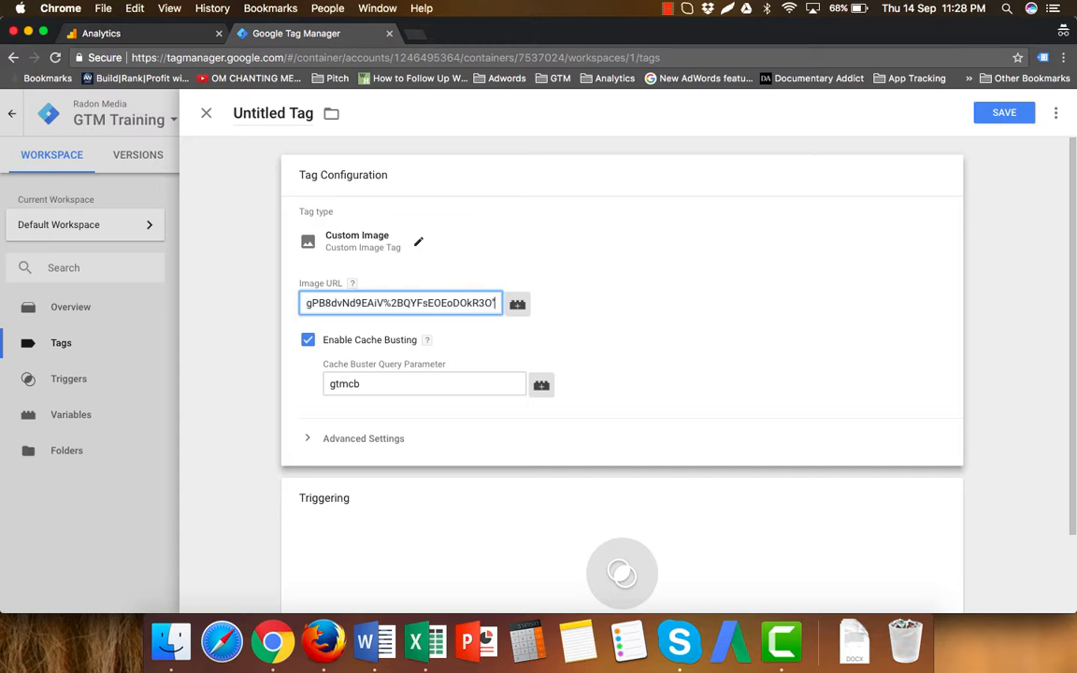
click(594, 269)
Step: Assign the existing Thankyou Page trigger to the Custom Image tag
scroll(592, 269, down, 2)
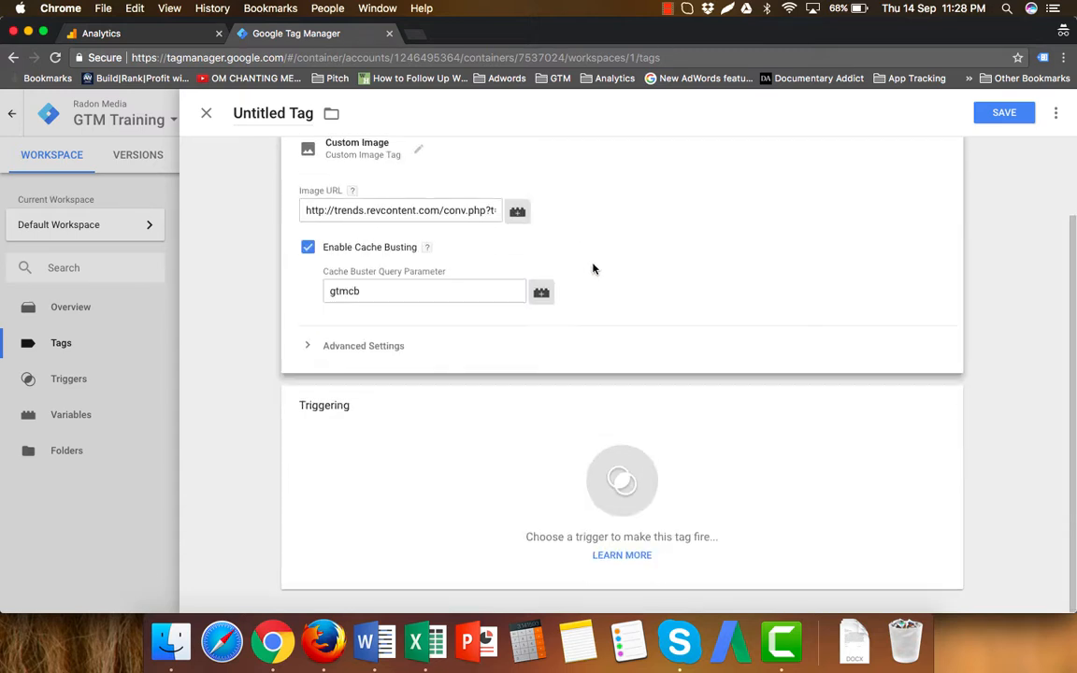
mouse_move(861, 534)
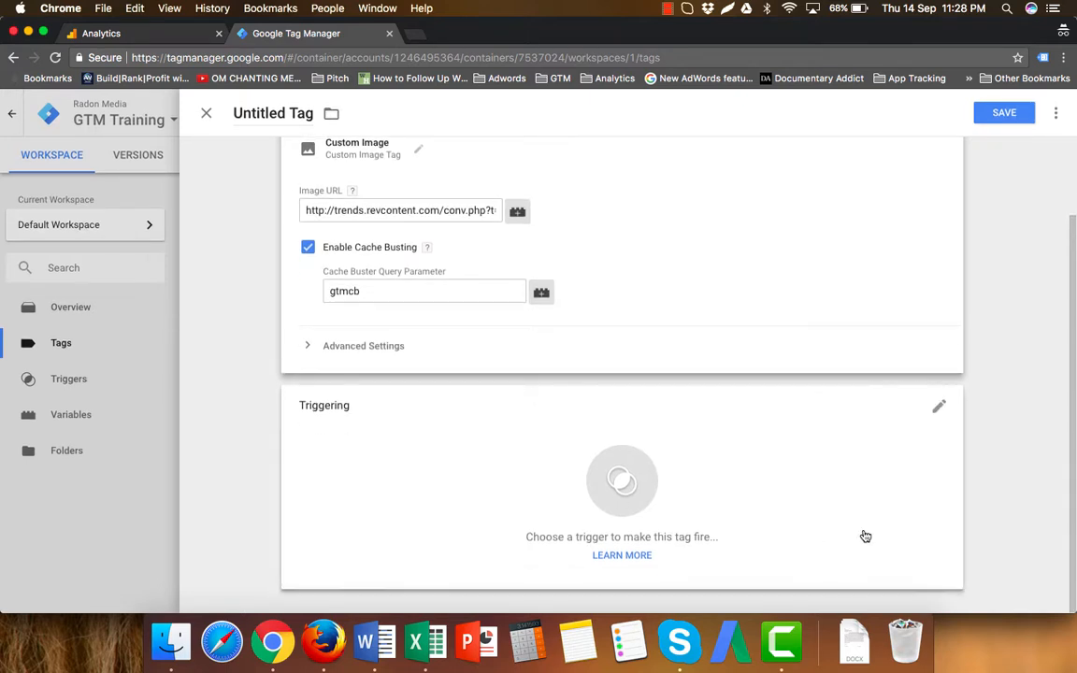
click(930, 415)
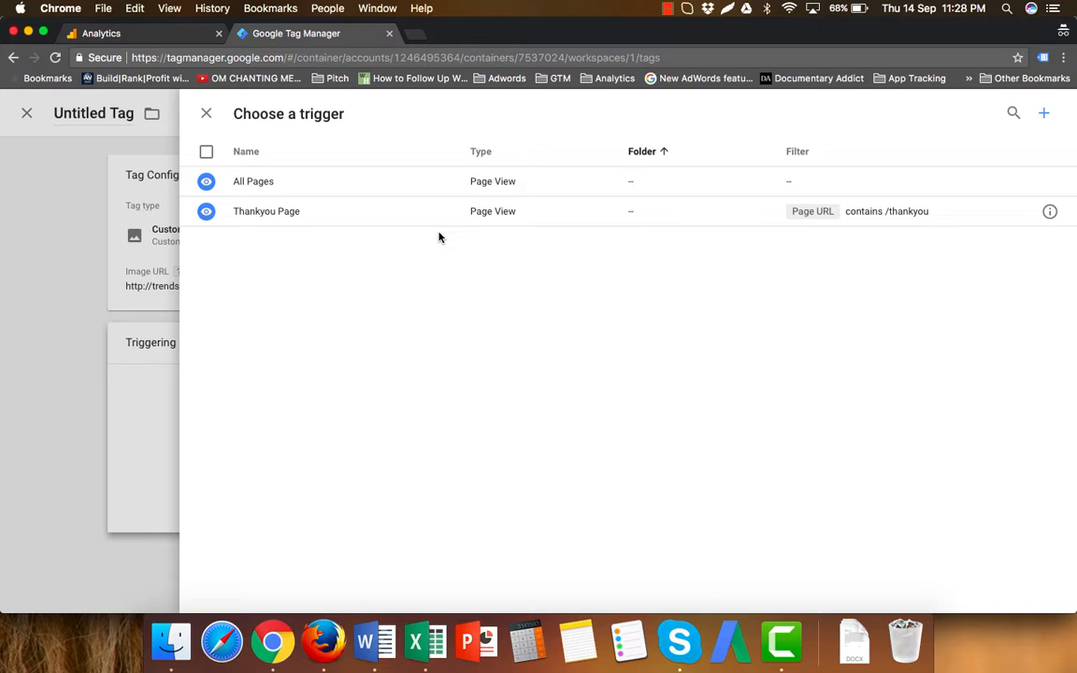
click(272, 218)
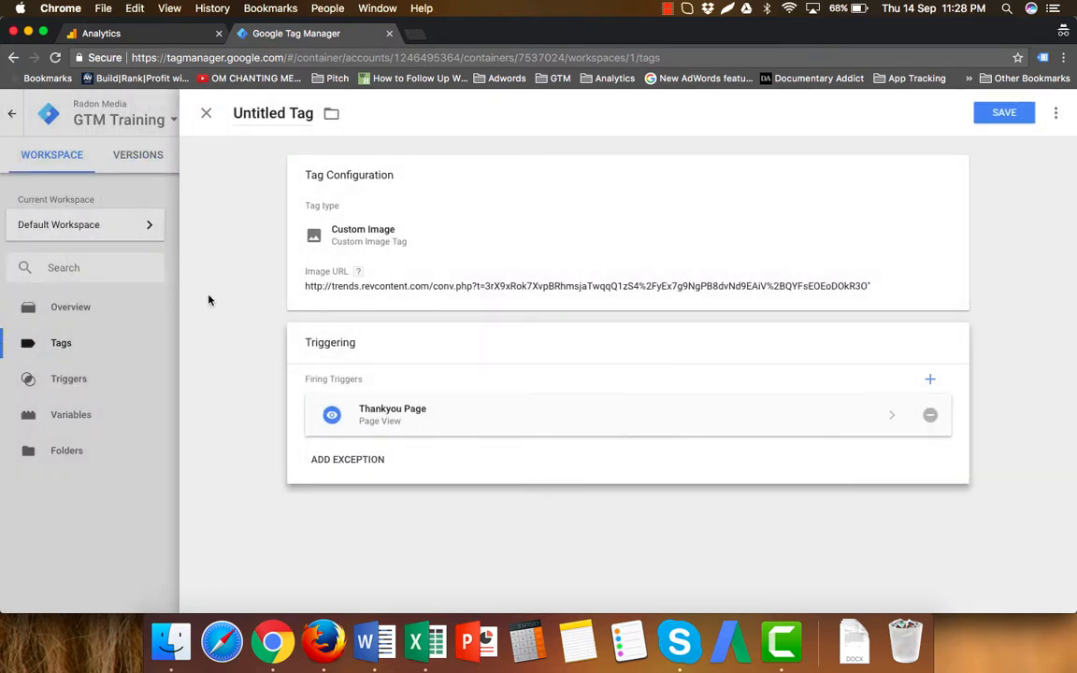
Step: Name the Custom Image tag "RevContent Tag" and save it
click(266, 112)
double_click(266, 112)
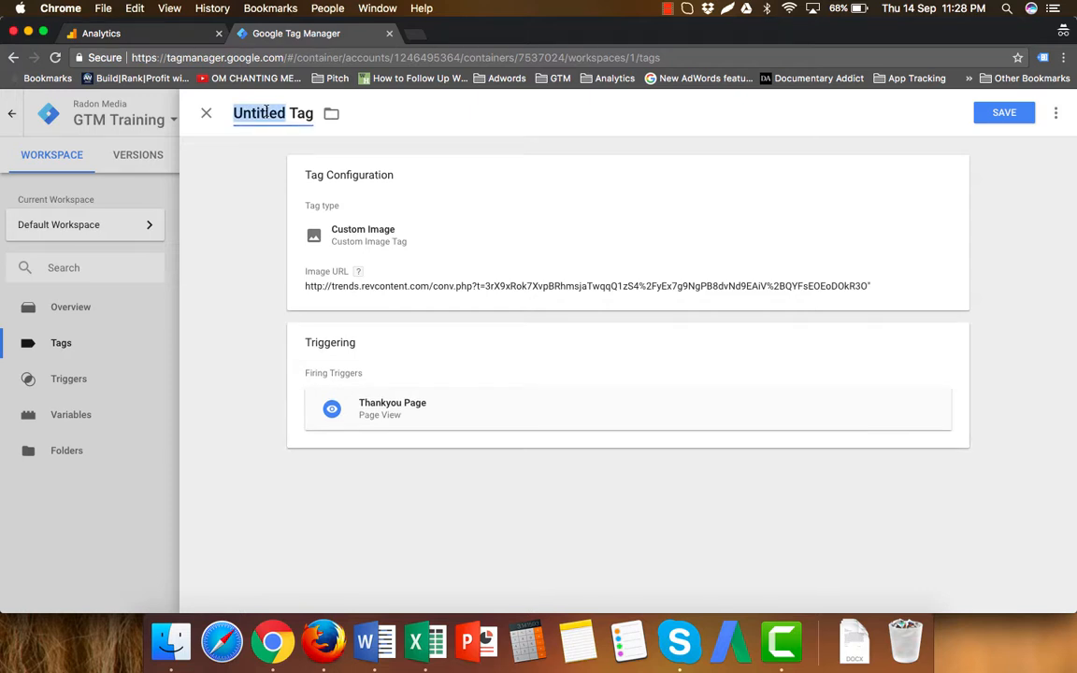
text(Rev)
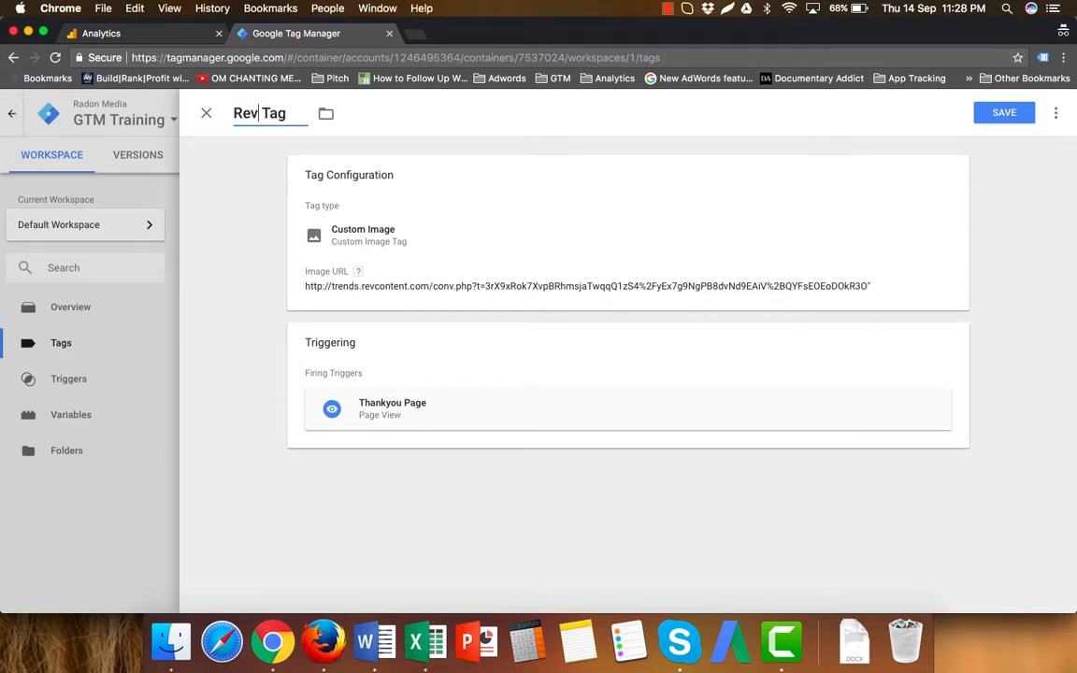
text(Content)
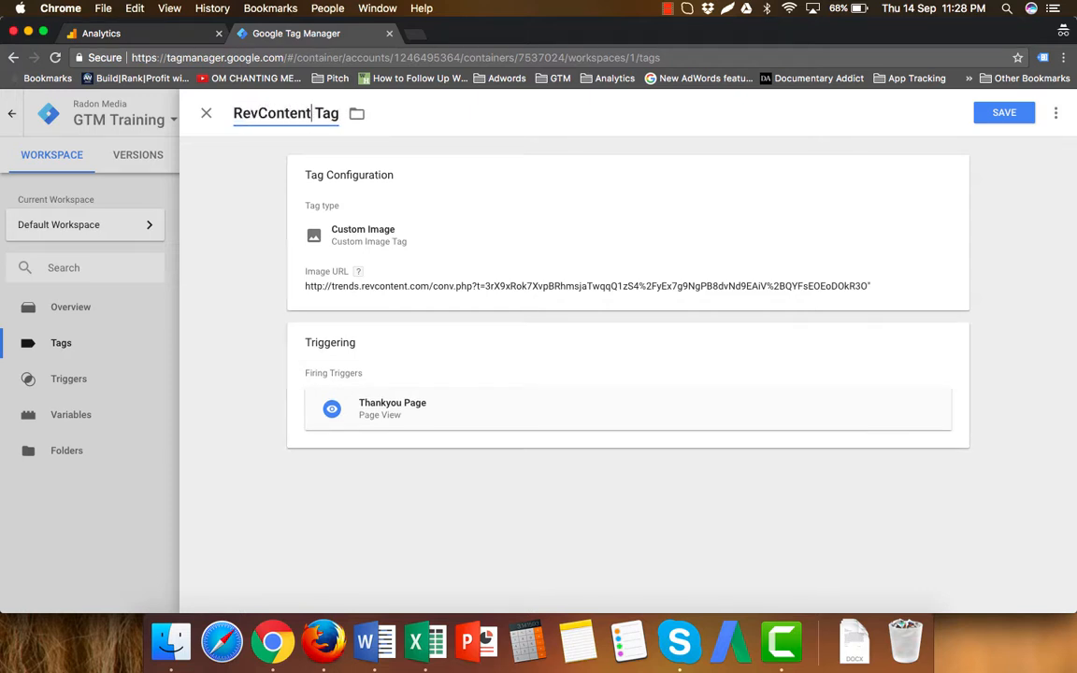
click(1009, 116)
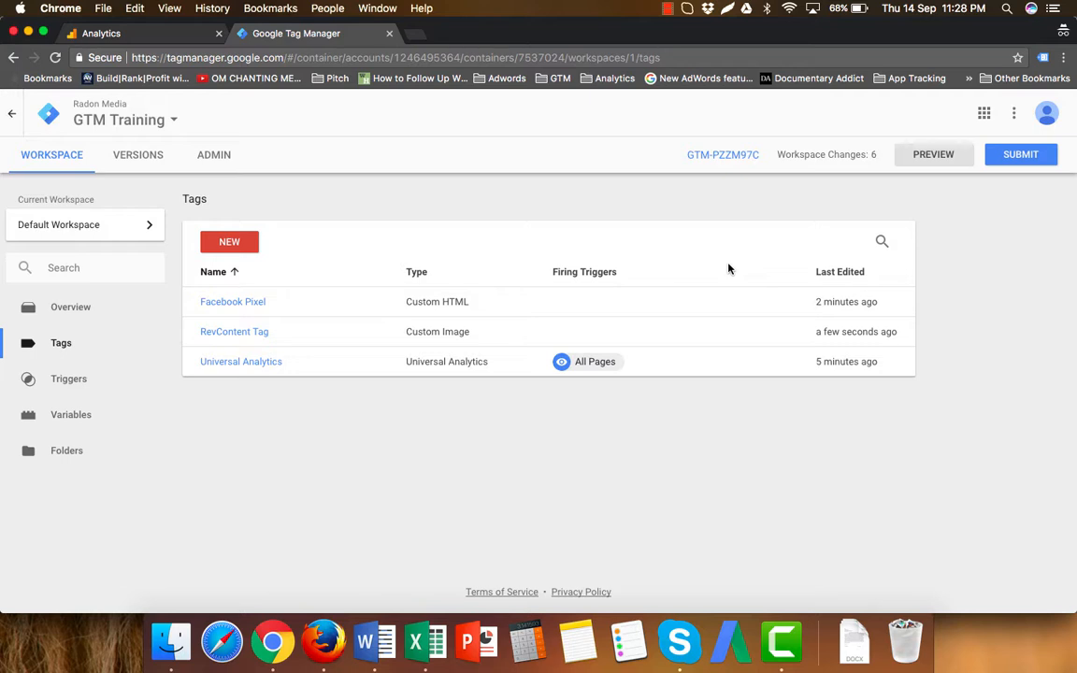
Step: Submit the workspace changes as a version named "Added GA, FB & RevContent Codes" and publish it to the Live environment
click(1036, 161)
click(437, 279)
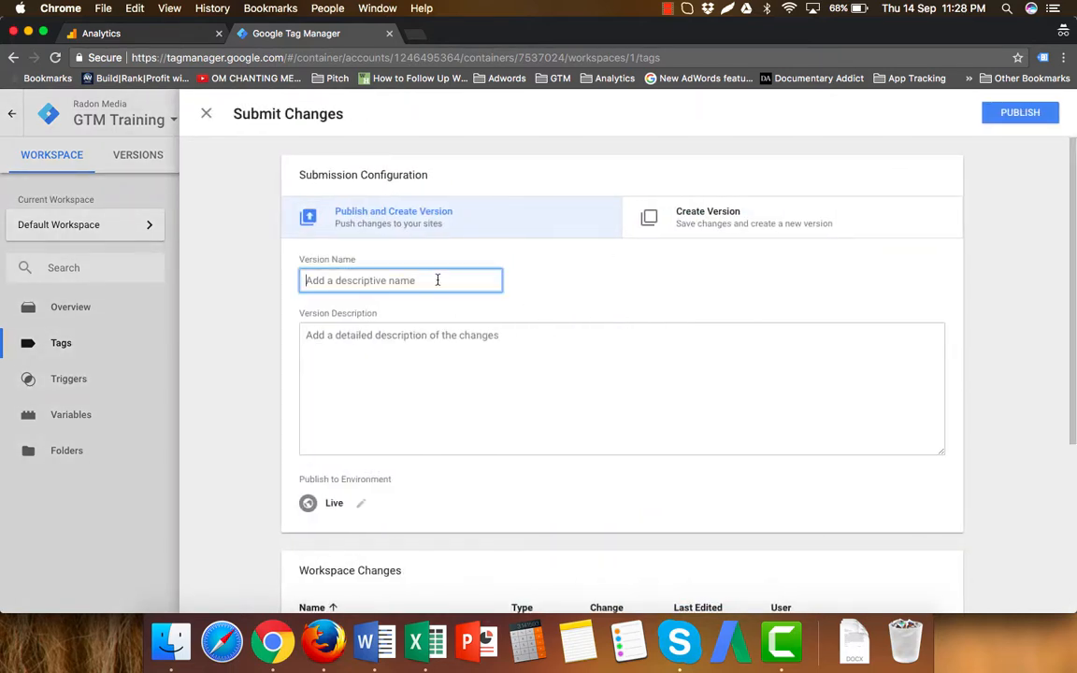
text(Adde)
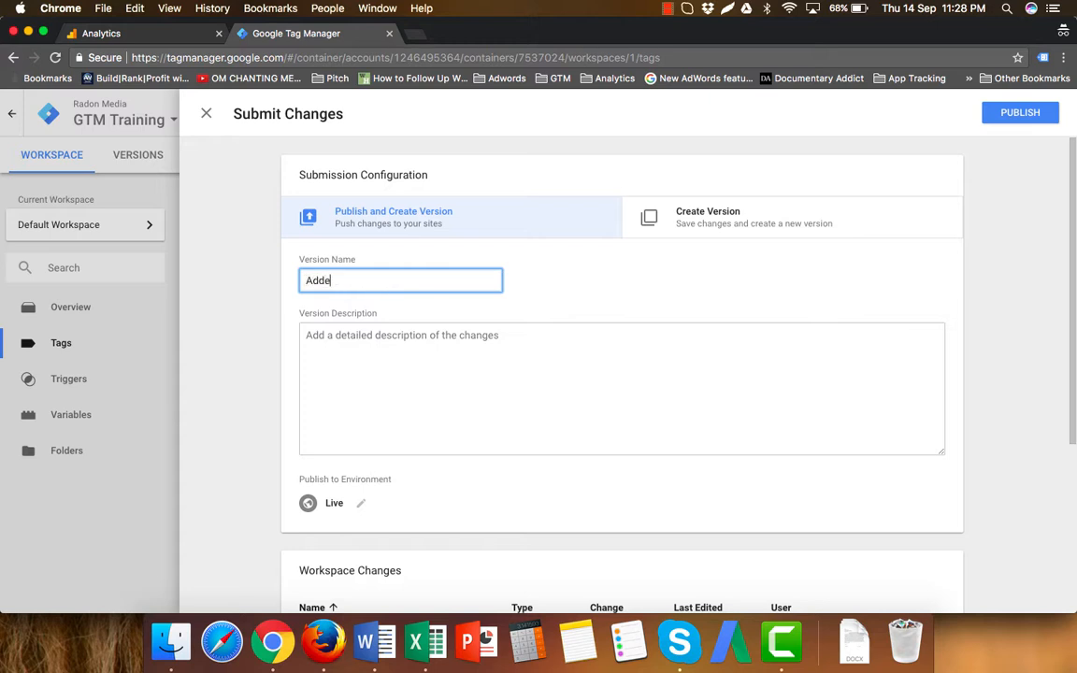
text(d GA, FB & RevConten)
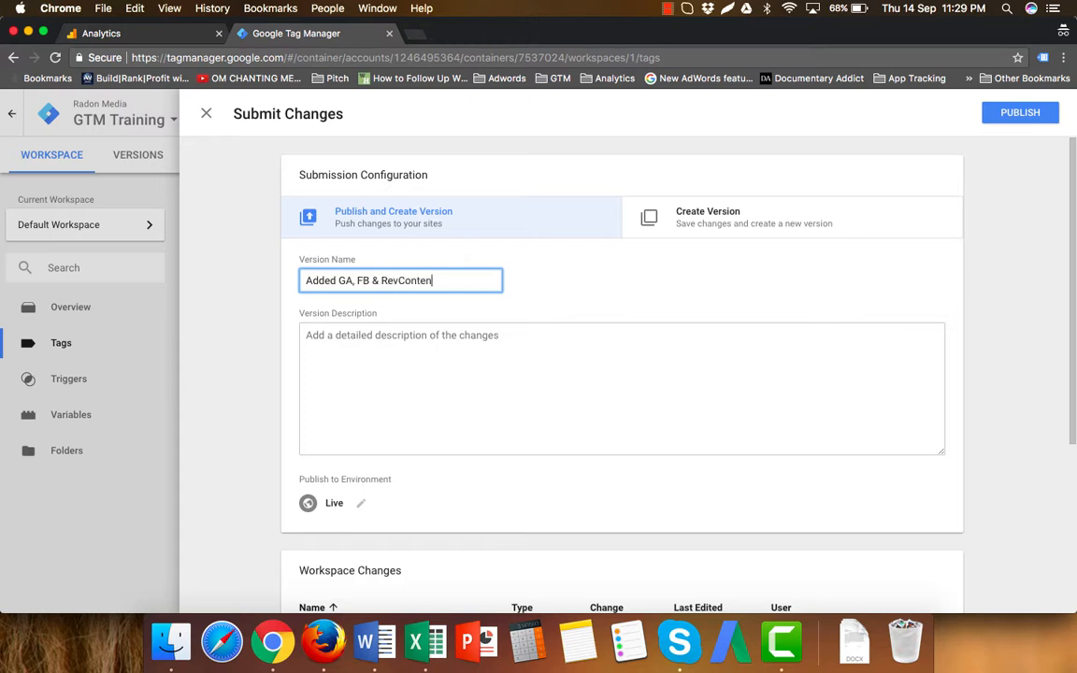
text(t Codes)
click(1014, 114)
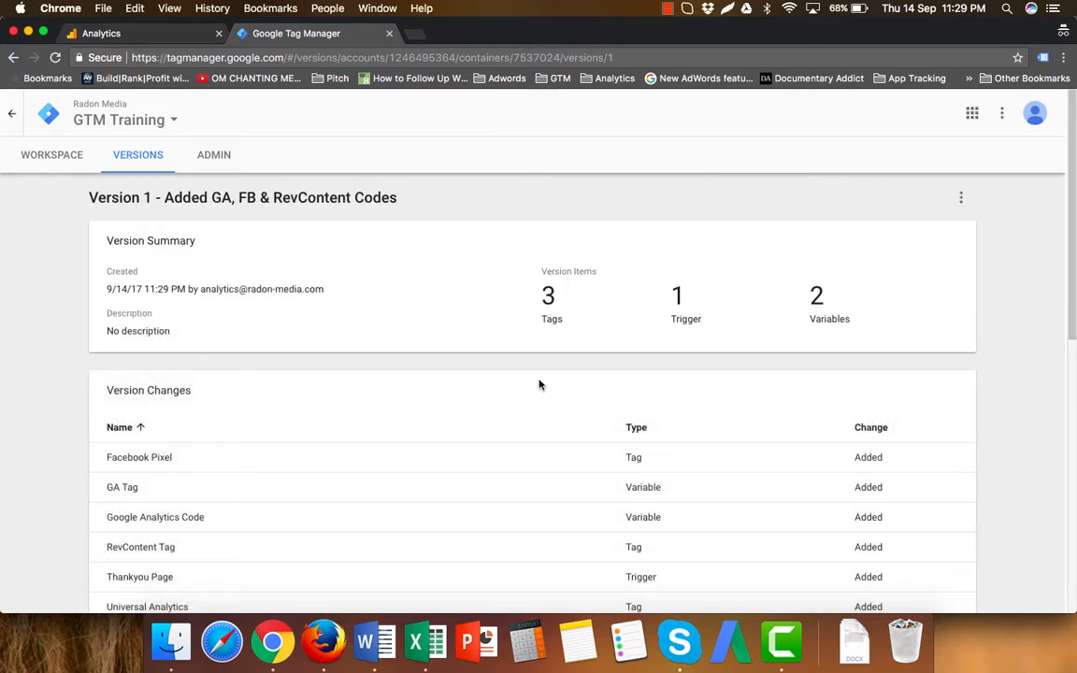
Step: Review the published version's summary, including its changes, tags with firing triggers, and the Thankyou Page trigger
scroll(540, 384, down, 2)
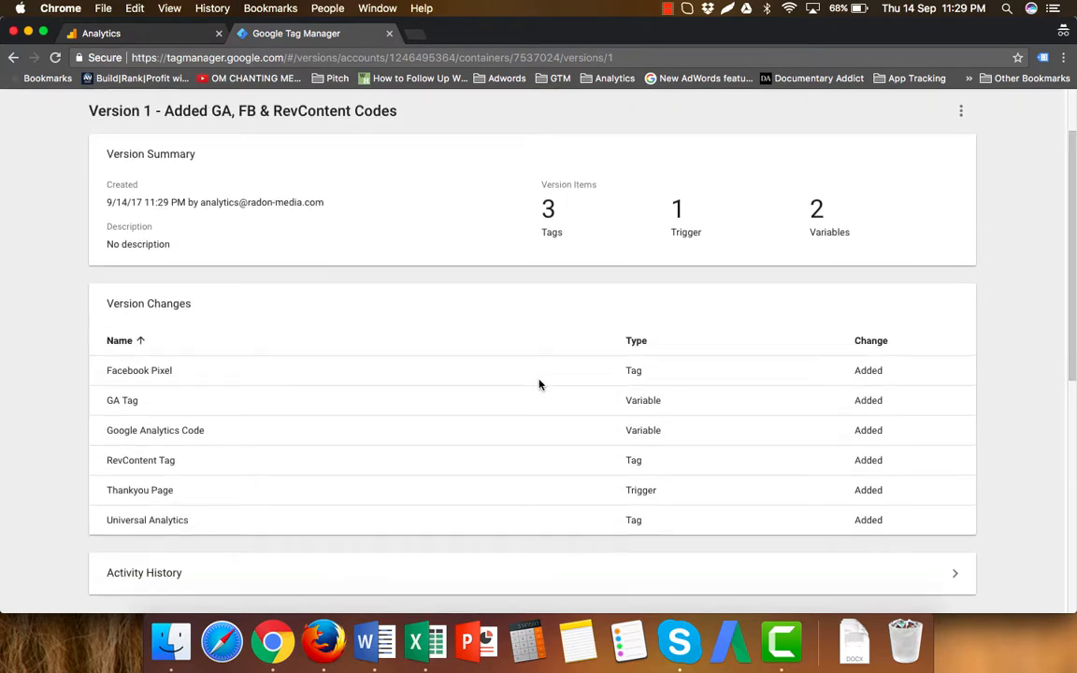
scroll(540, 385, down, 1)
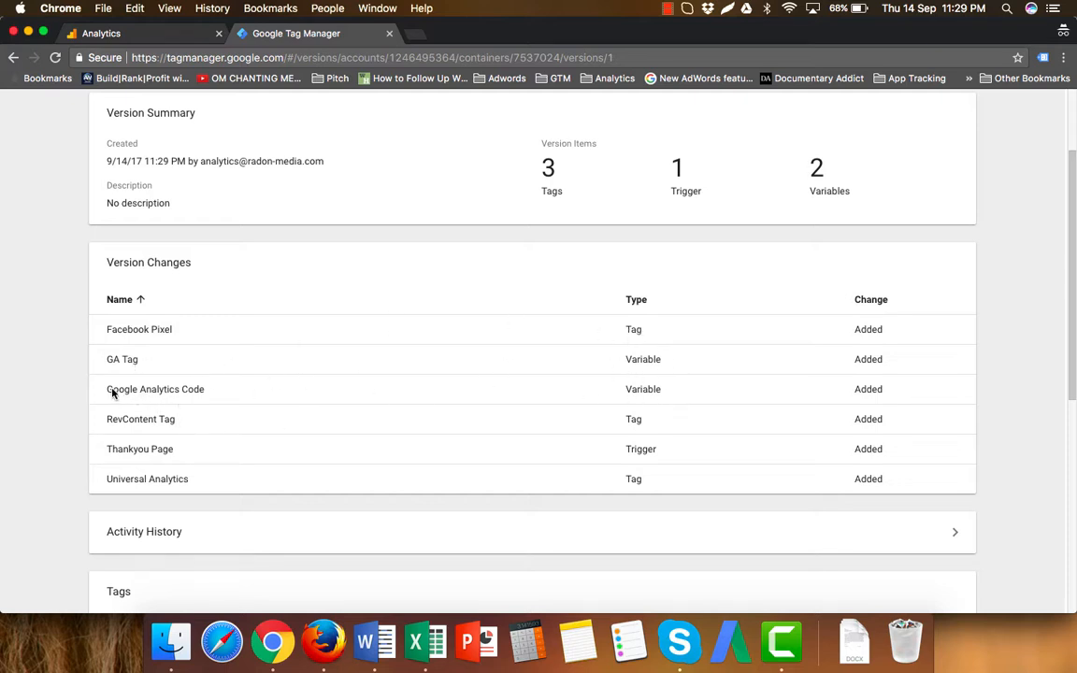
mouse_move(115, 391)
mouse_down()
mouse_move(176, 385)
mouse_move(108, 389)
mouse_up()
scroll(697, 474, down, 3)
scroll(697, 474, down, 3)
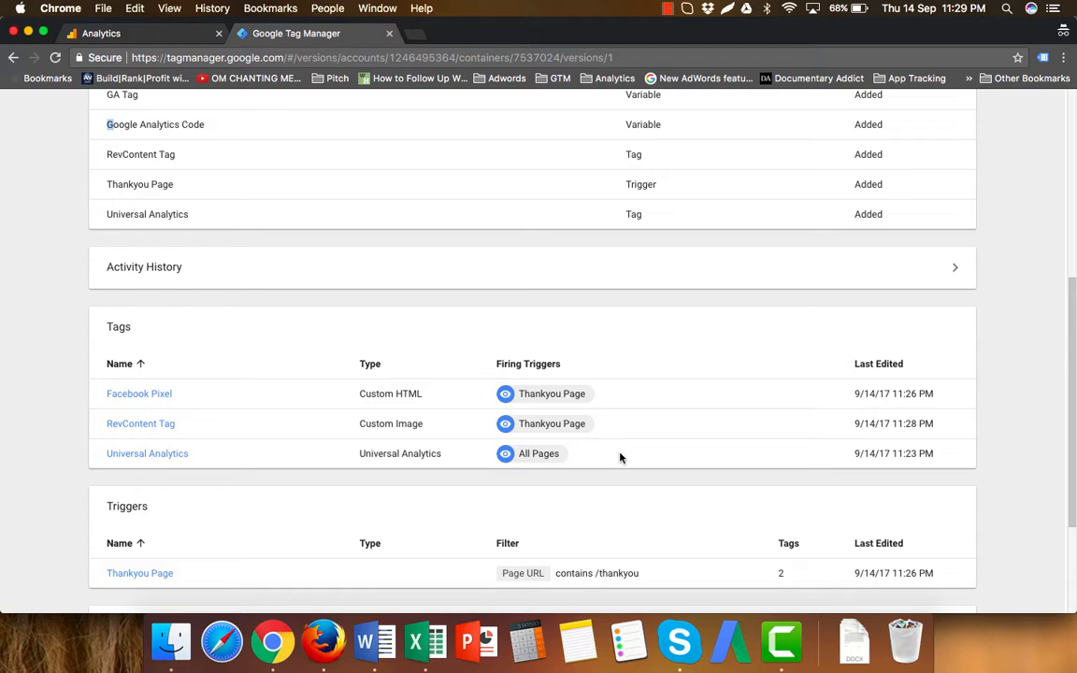
scroll(620, 458, down, 3)
scroll(620, 457, up, 12)
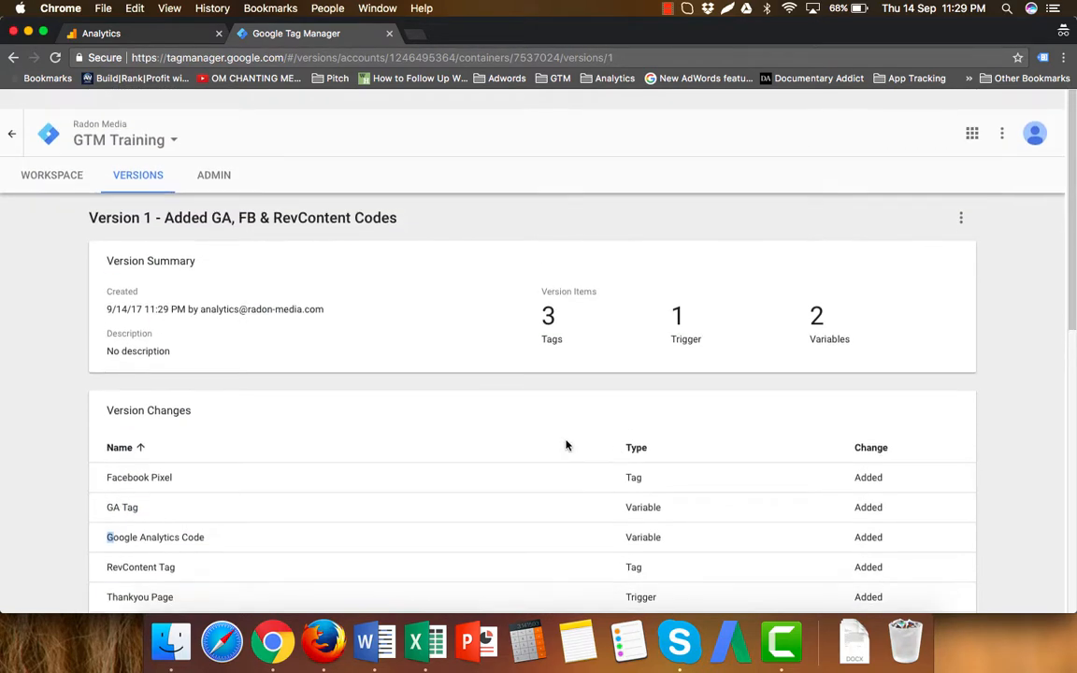
Step: Check the live version in the workspace overview and in the container's version list, and return to the workspace
click(73, 154)
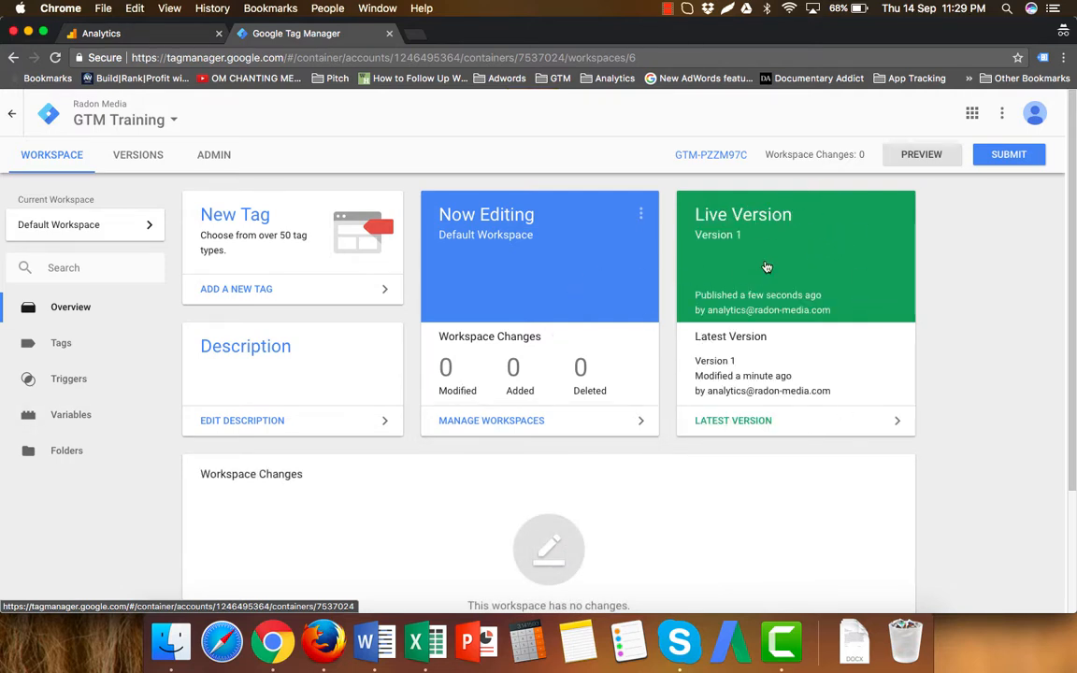
click(151, 160)
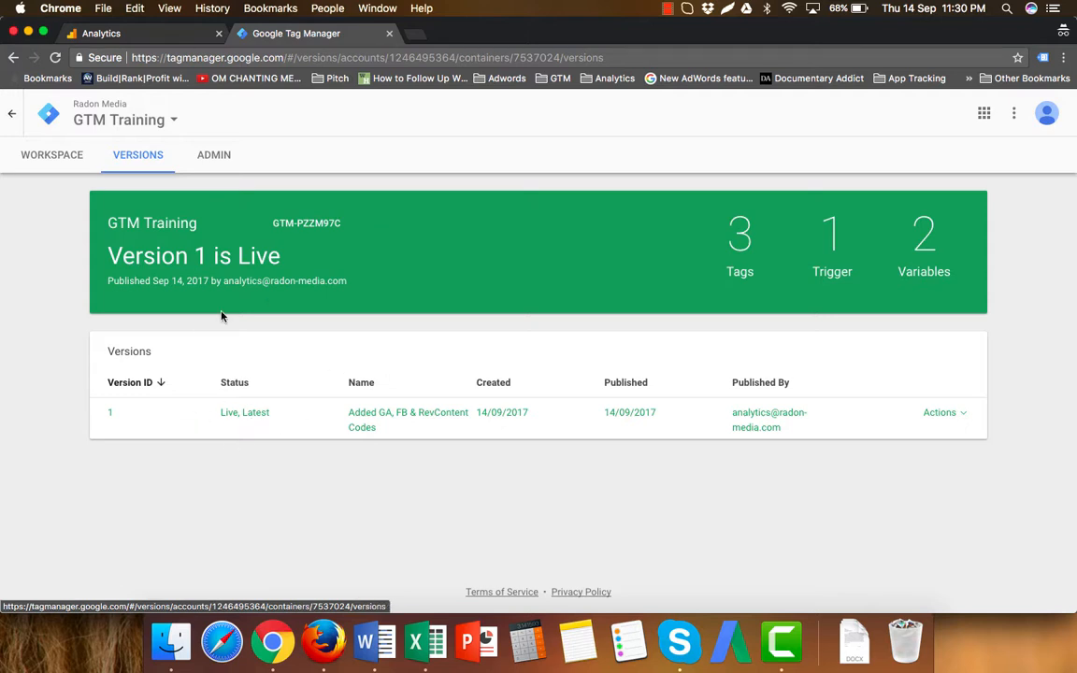
click(54, 159)
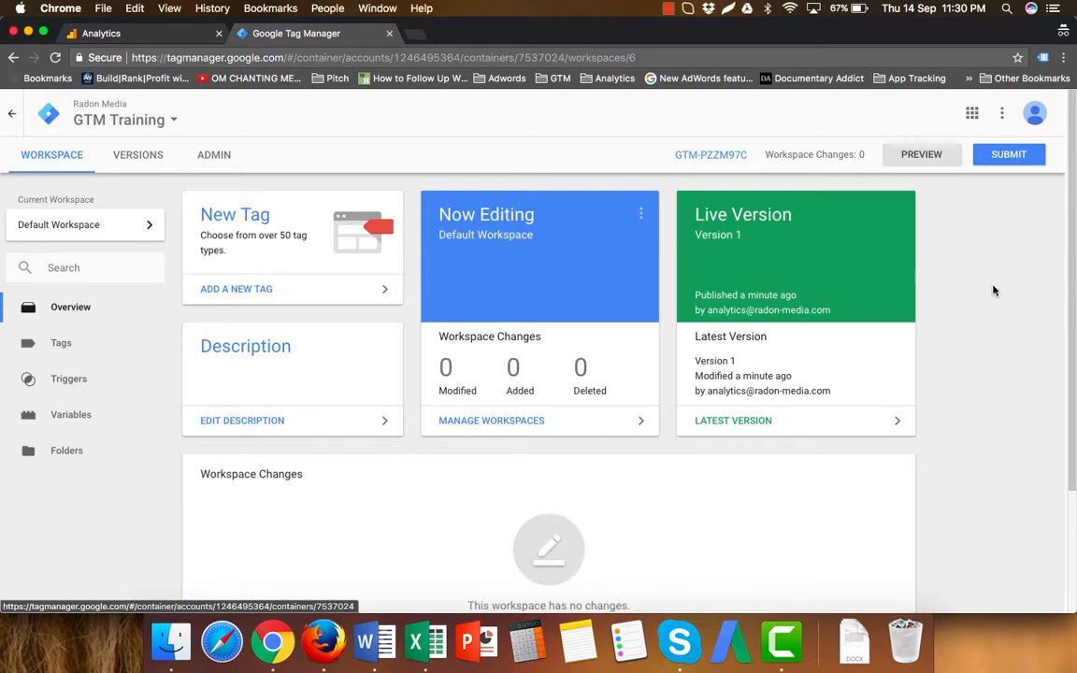
Step: Look over the workspace overview, then view the container's head and body installation snippets and close them
scroll(993, 291, down, 3)
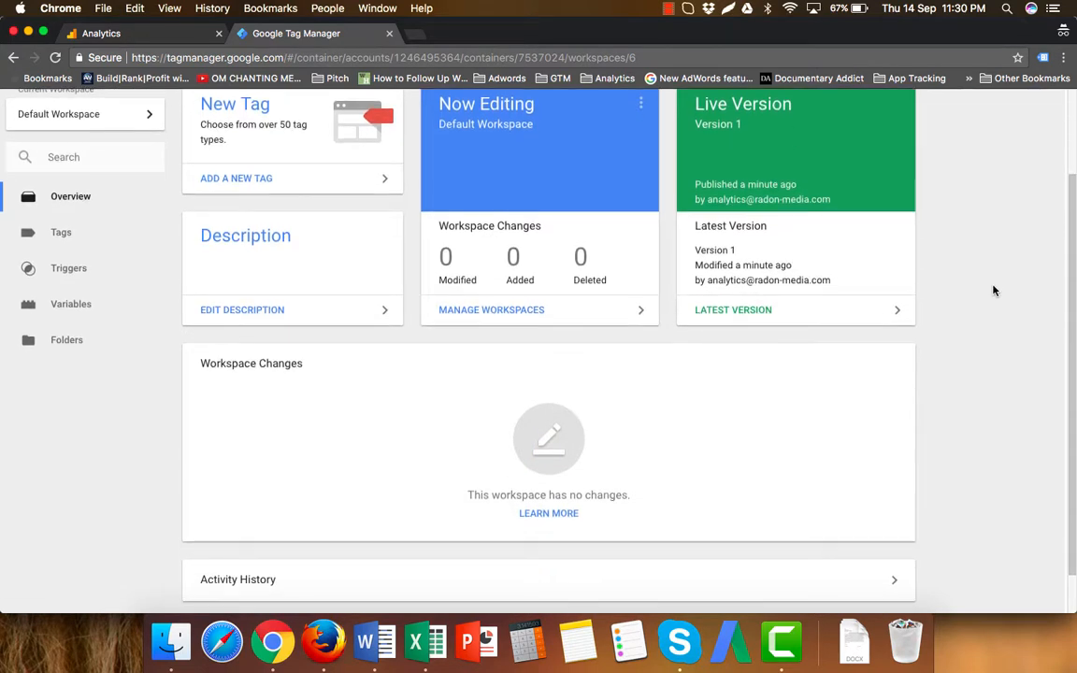
scroll(994, 291, down, 1)
scroll(994, 291, up, 4)
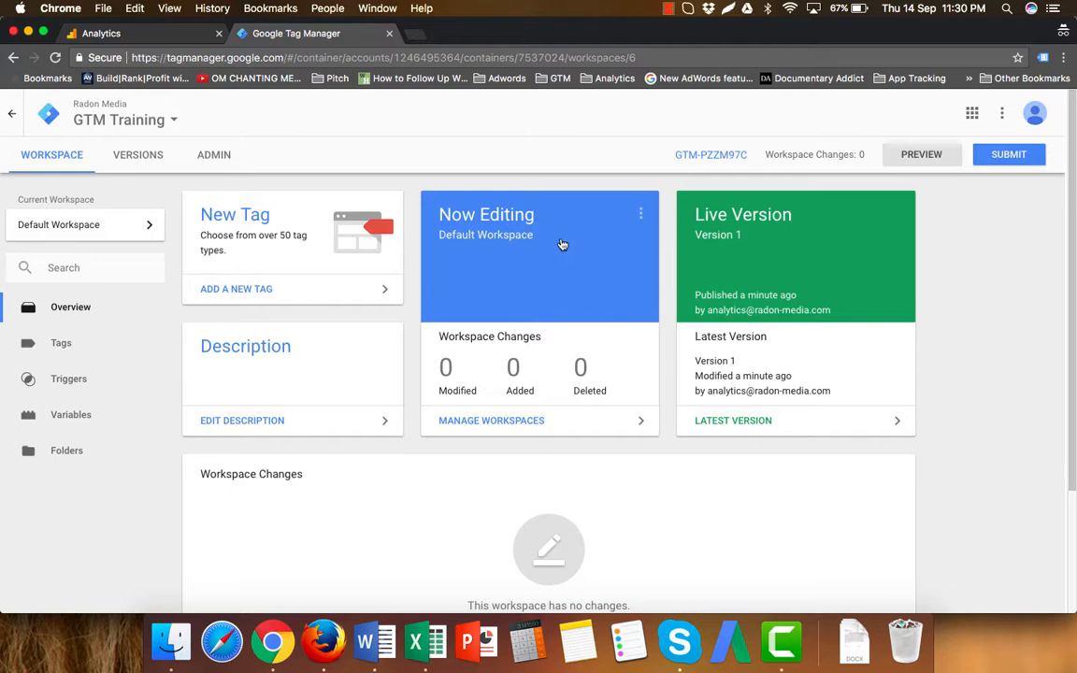
click(721, 156)
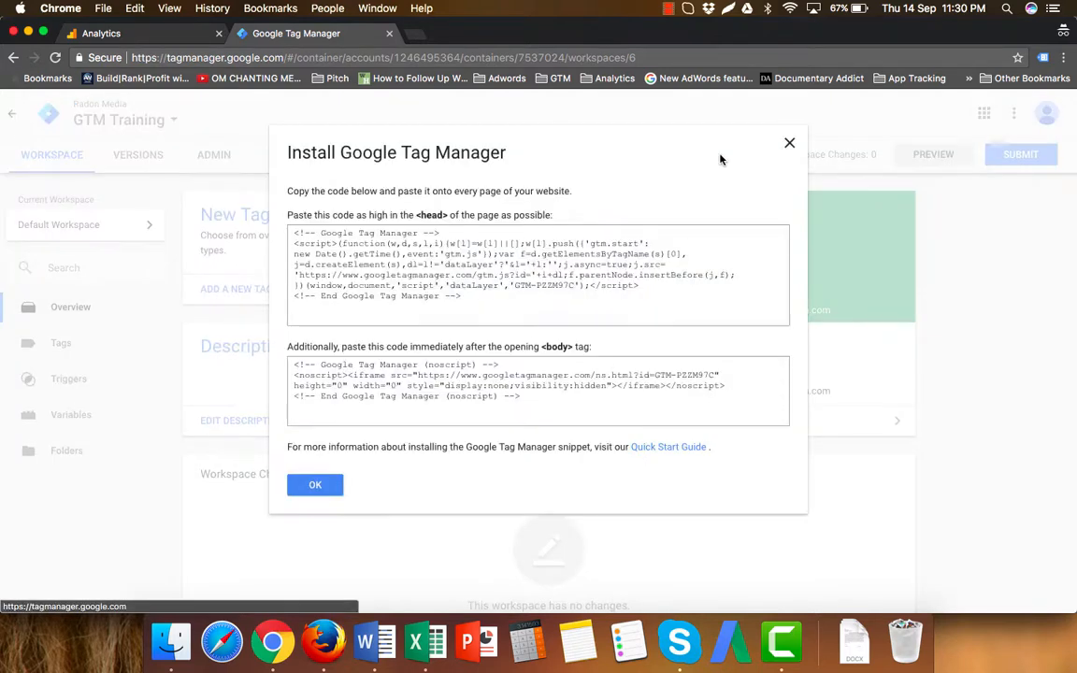
click(315, 486)
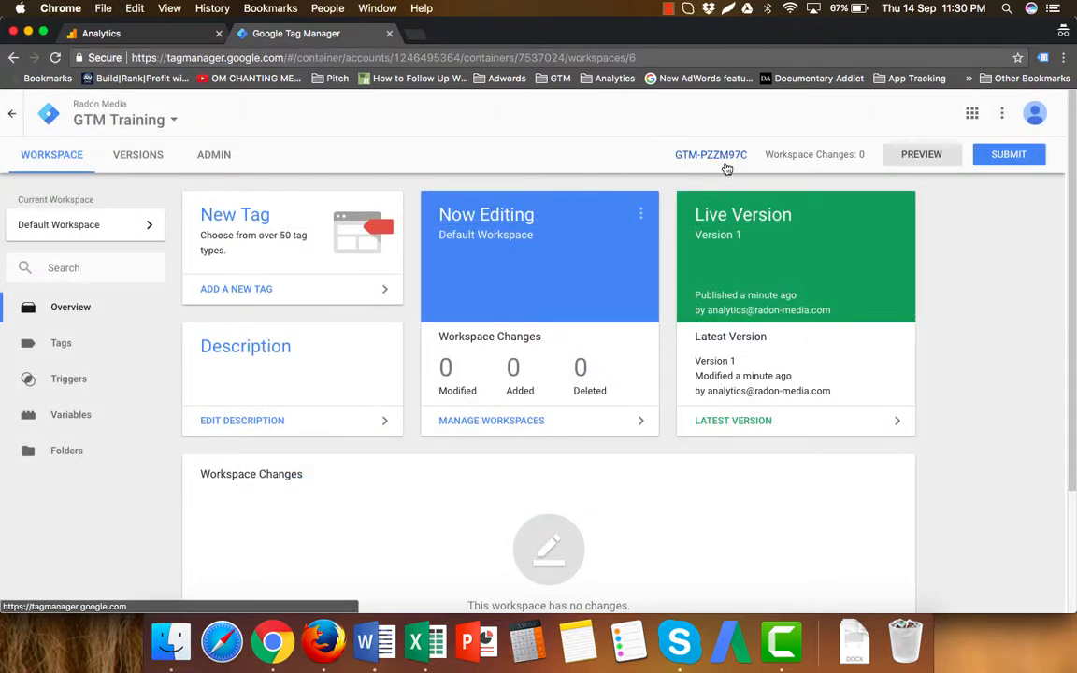